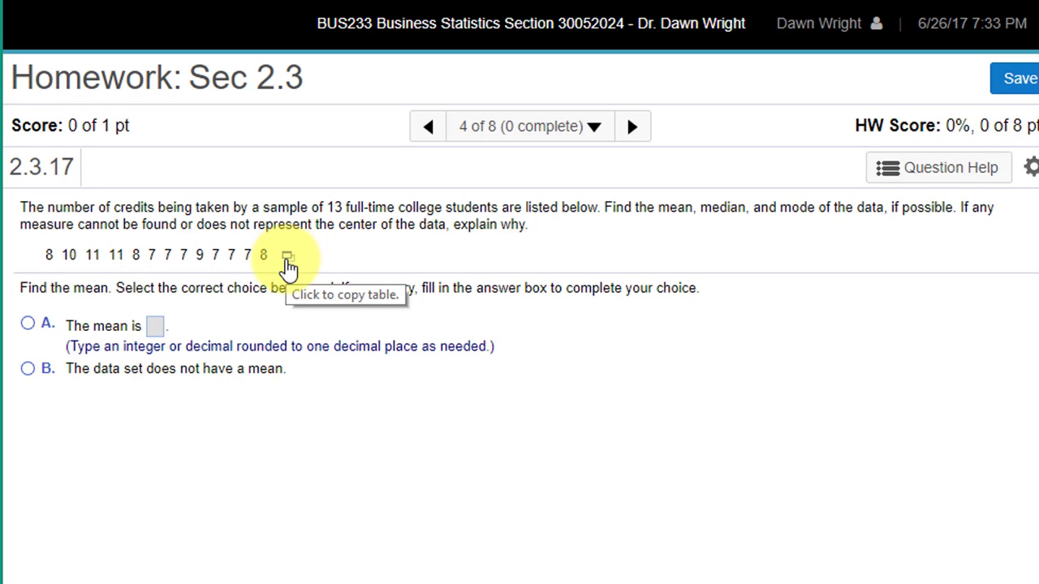
Open the 13 credit values in StatCrunch as var1 and set up Summary Stats for var1 with statistics n through Mode
click(288, 260)
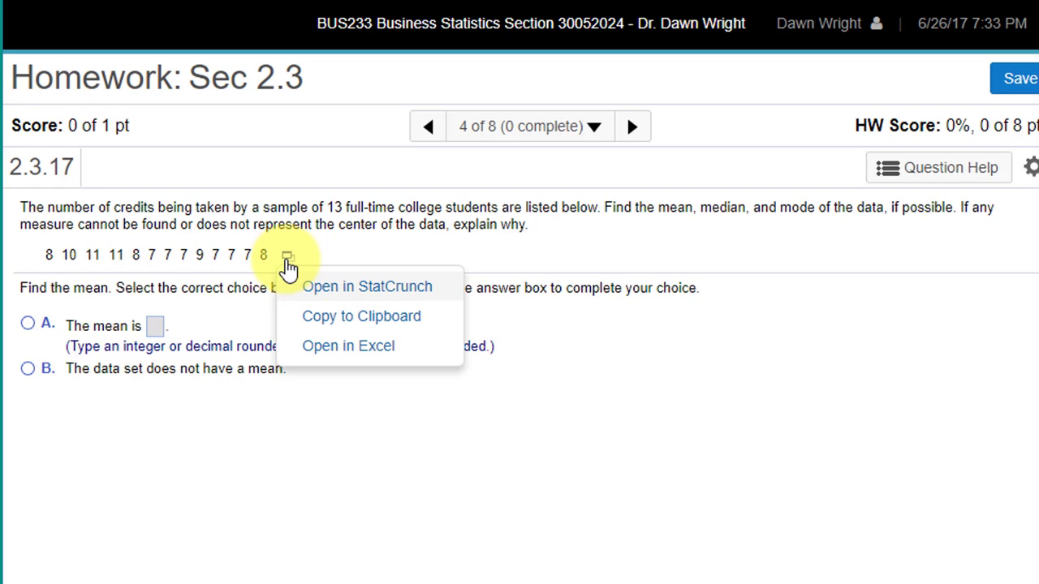
click(321, 286)
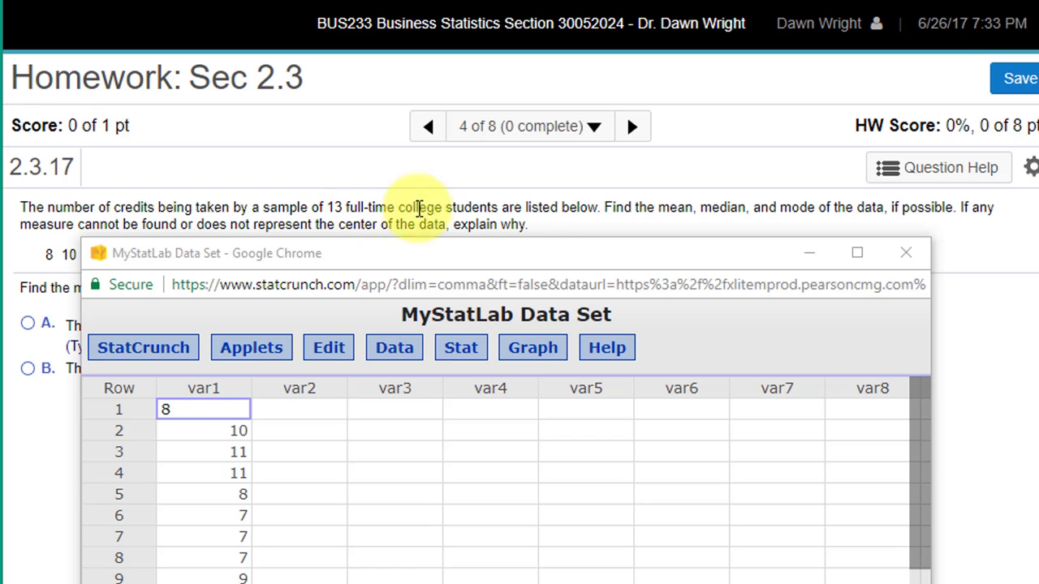
click(459, 350)
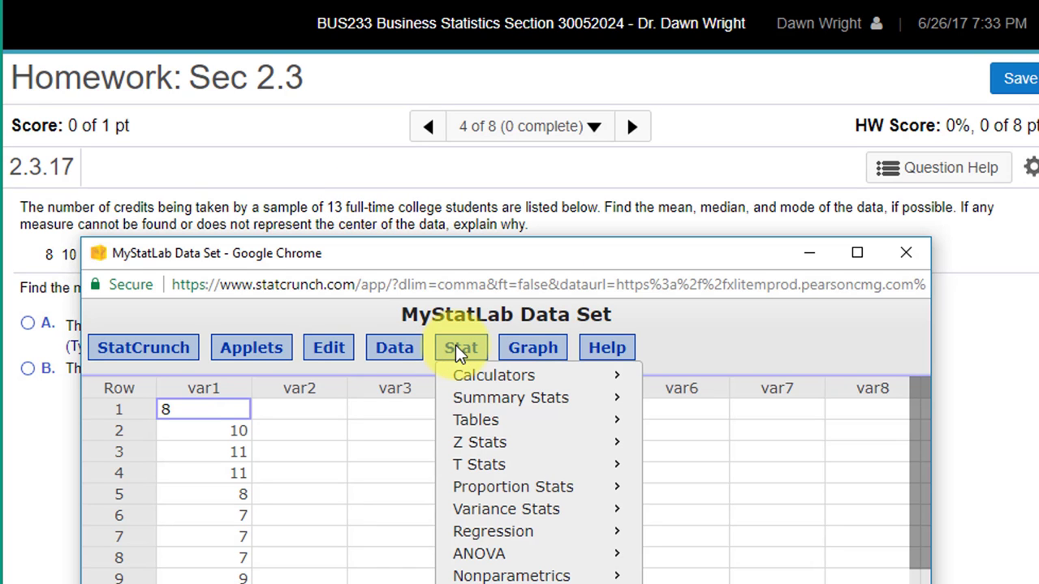
mouse_move(476, 406)
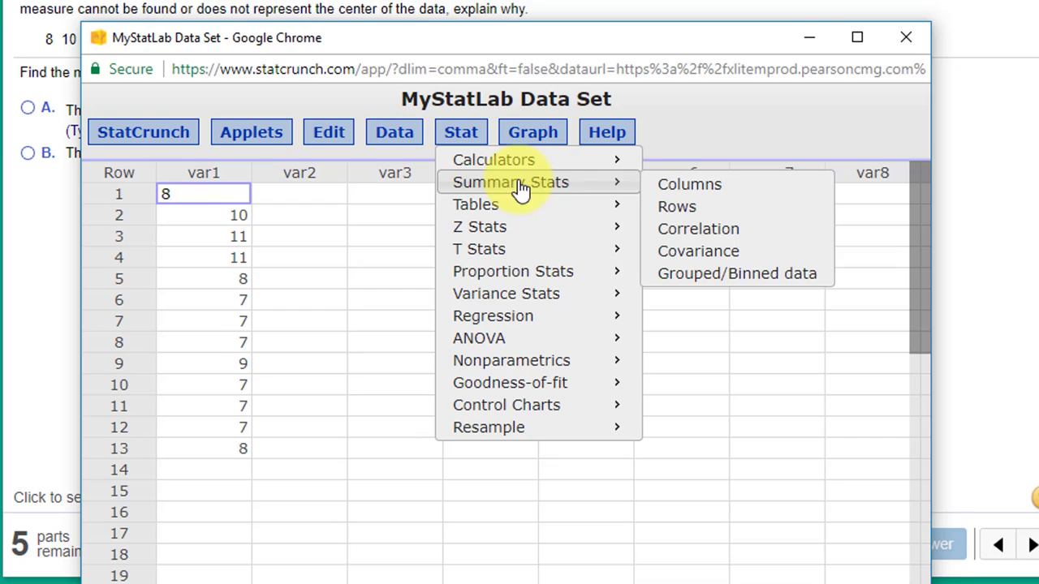
click(686, 358)
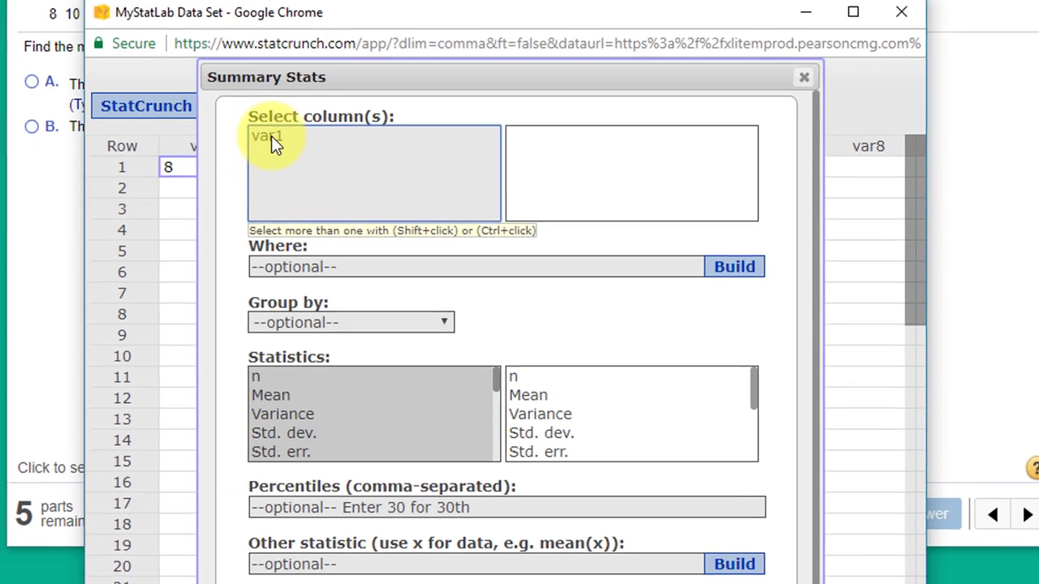
click(274, 144)
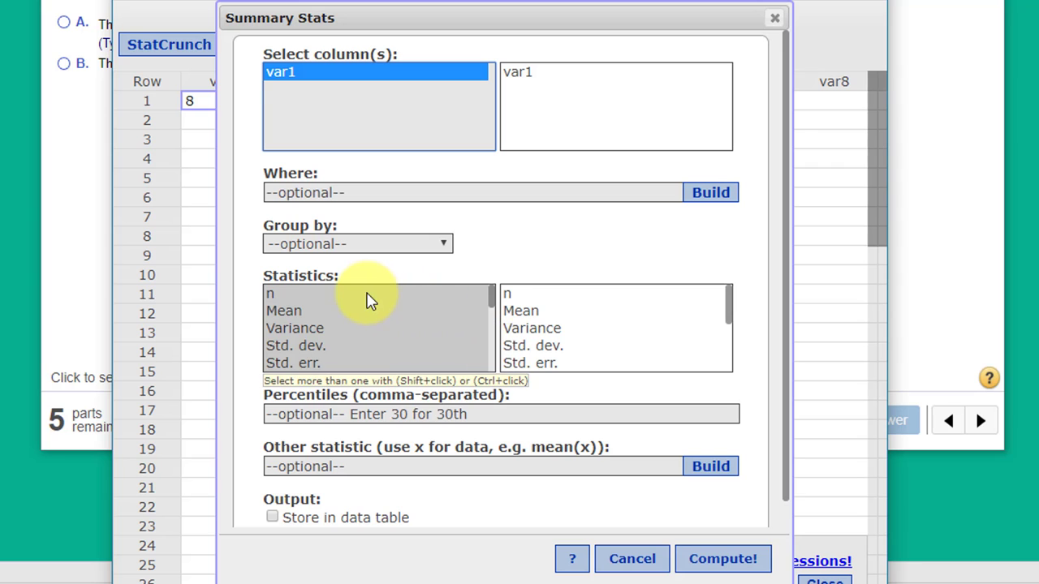
click(367, 294)
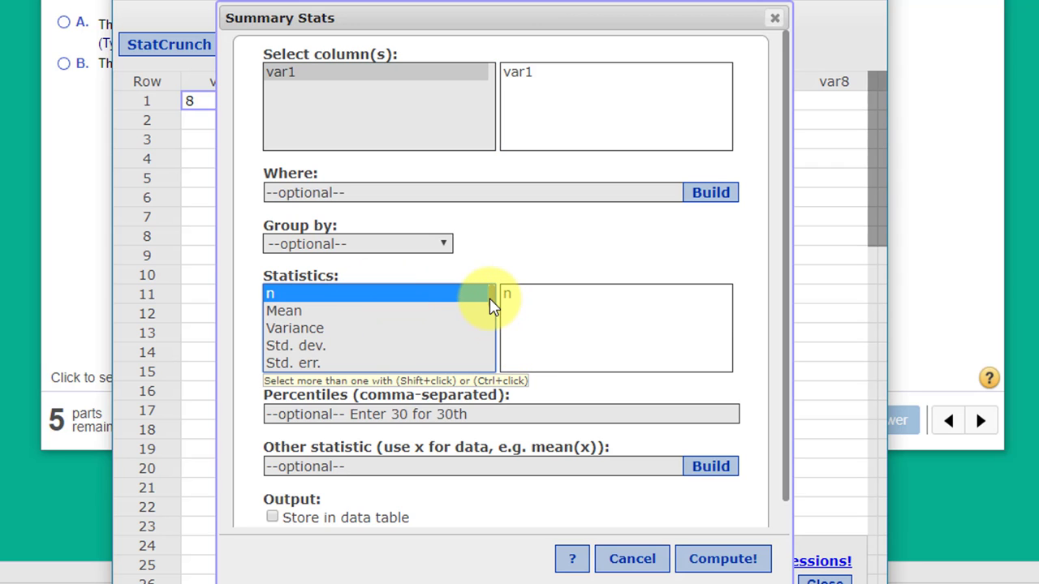
drag(491, 306, 482, 369)
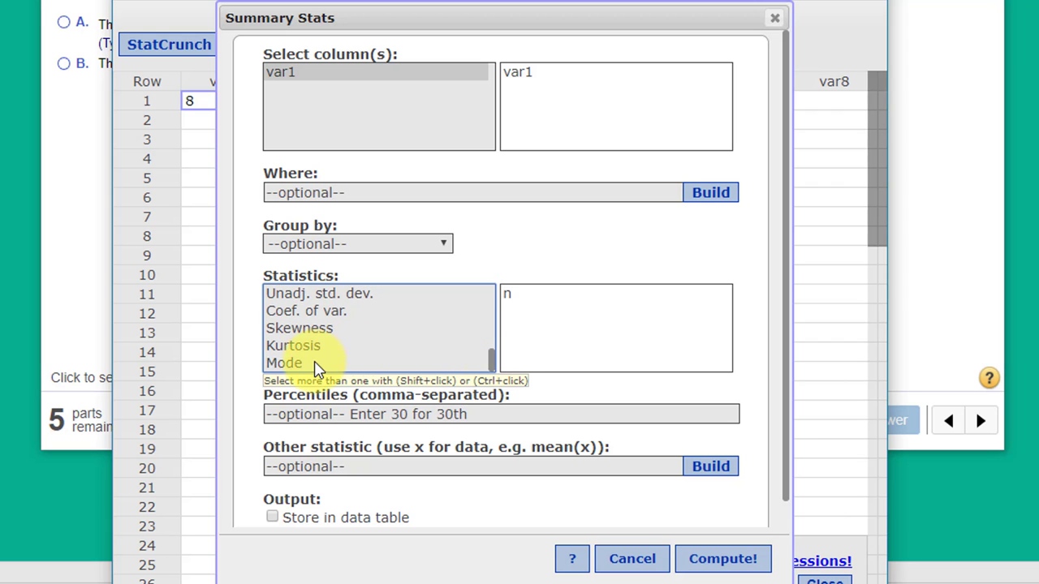
shift+click(317, 365)
Compute var1's summary (mean 8.2307692, median 8) and widen the windows to reveal mode 7 and standard deviation 1.5358953
click(720, 558)
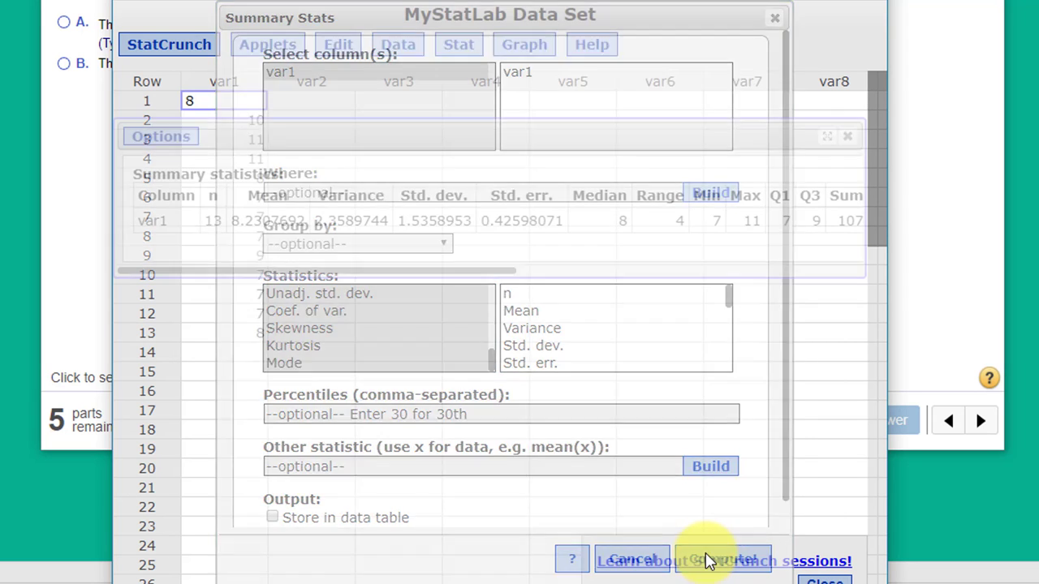
drag(886, 154, 1038, 220)
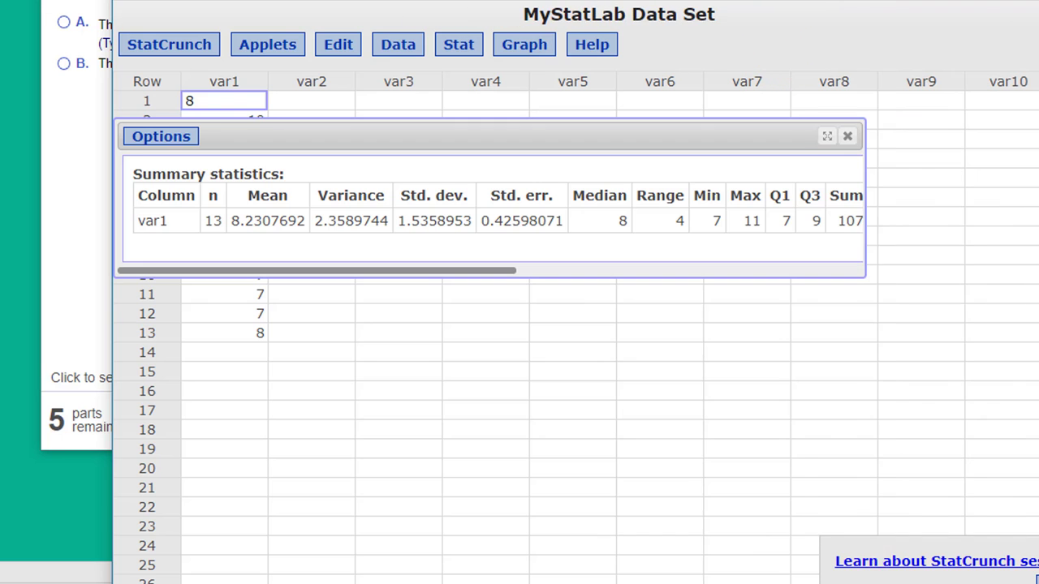
drag(863, 251, 1037, 252)
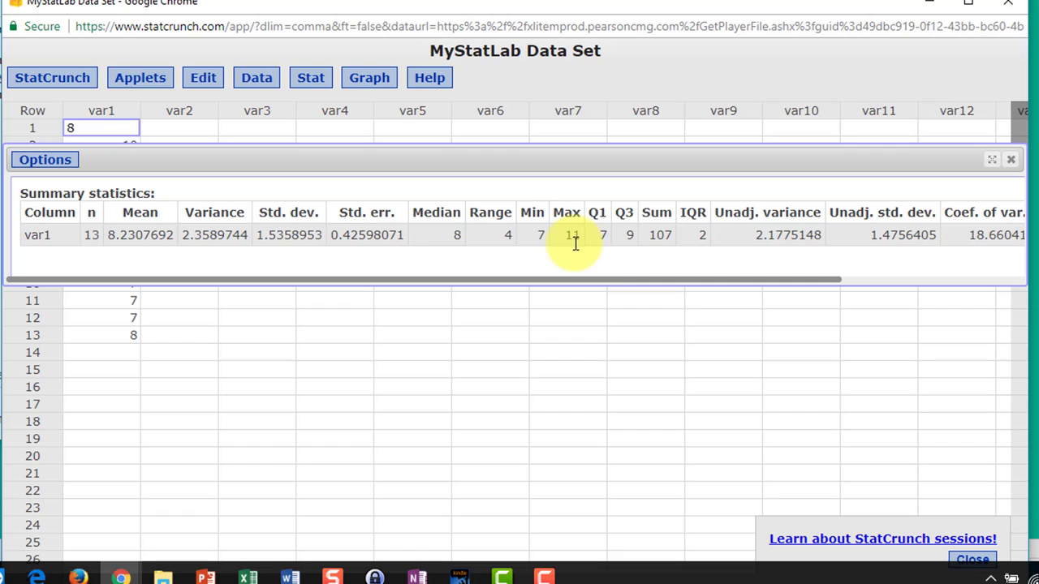
drag(589, 284, 948, 278)
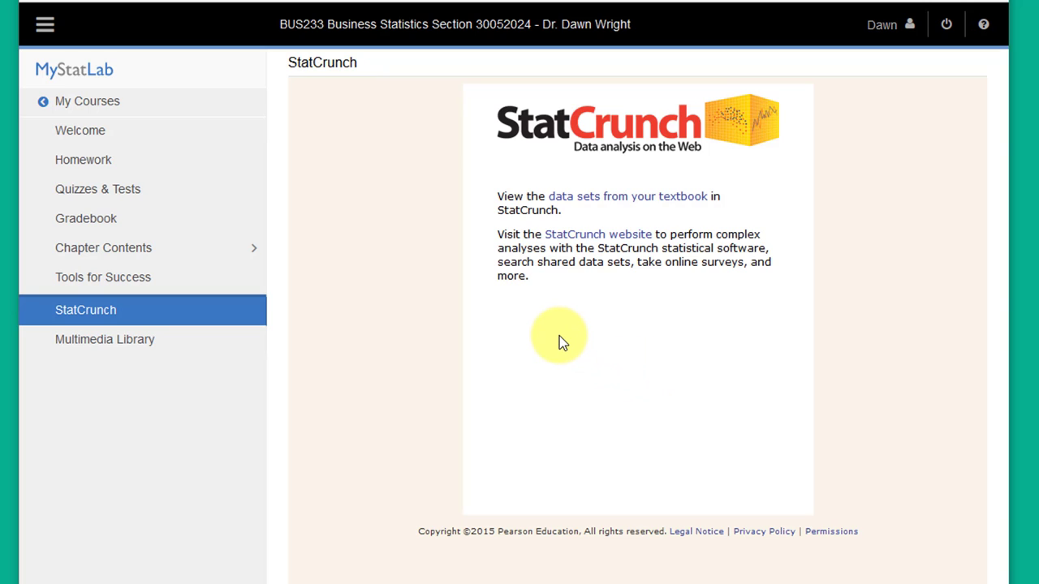
Follow the StatCrunch website link from the MyStatLab course page
click(582, 237)
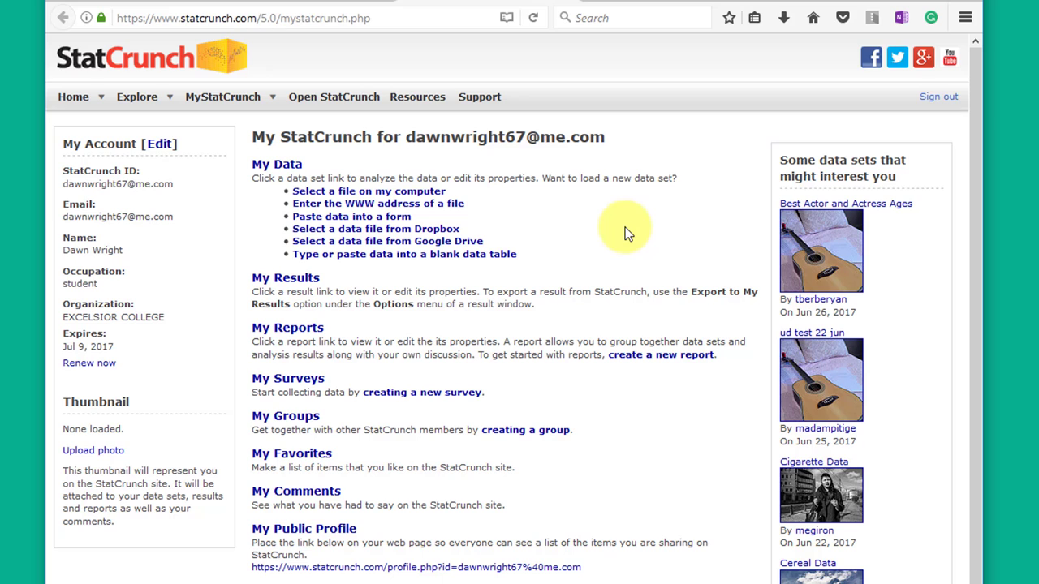
Sign out, sign back in with the MyStatLab account ID and password, and decline Firefox's login save
click(937, 98)
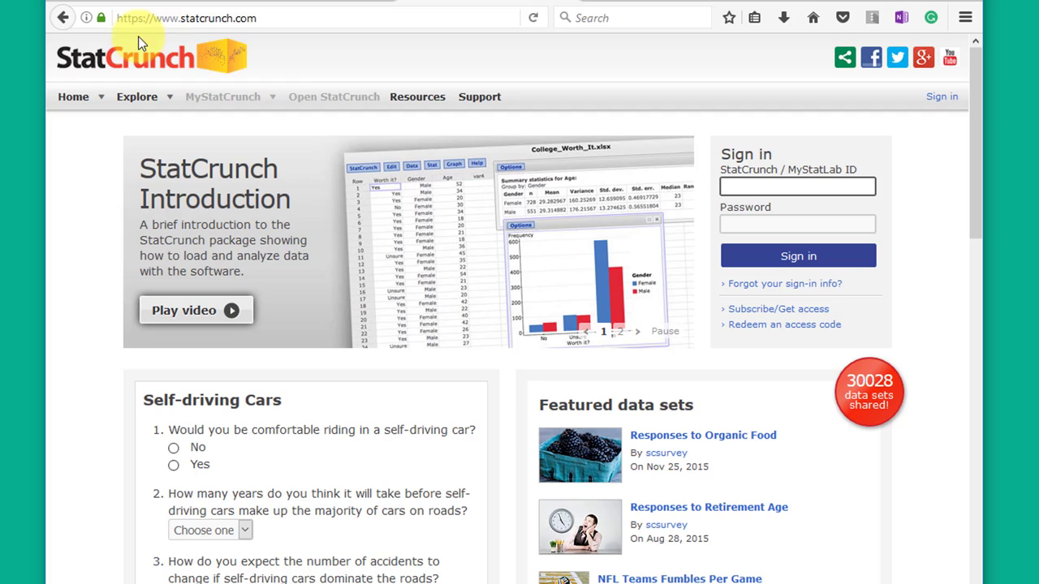
click(752, 186)
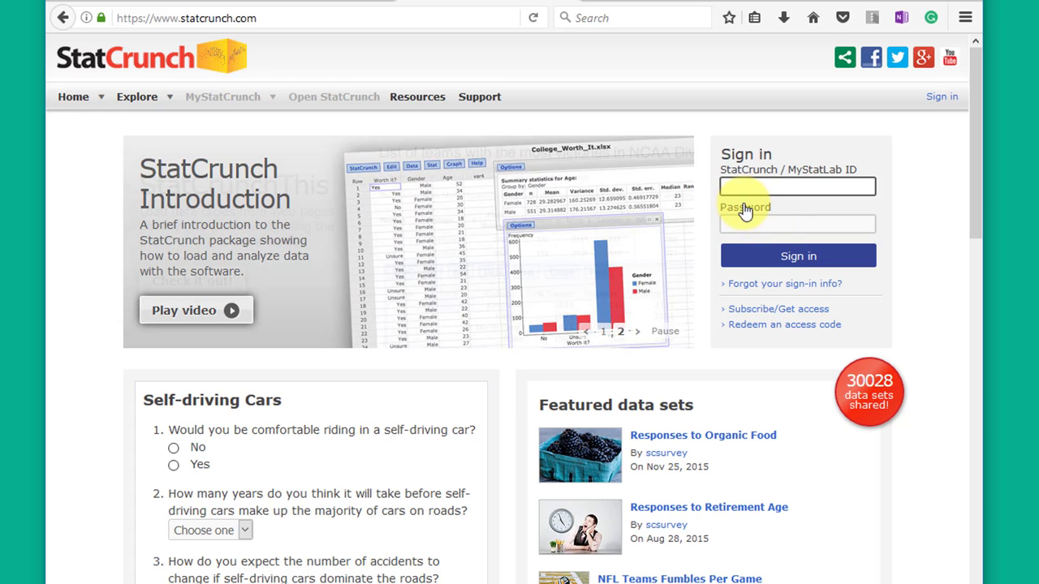
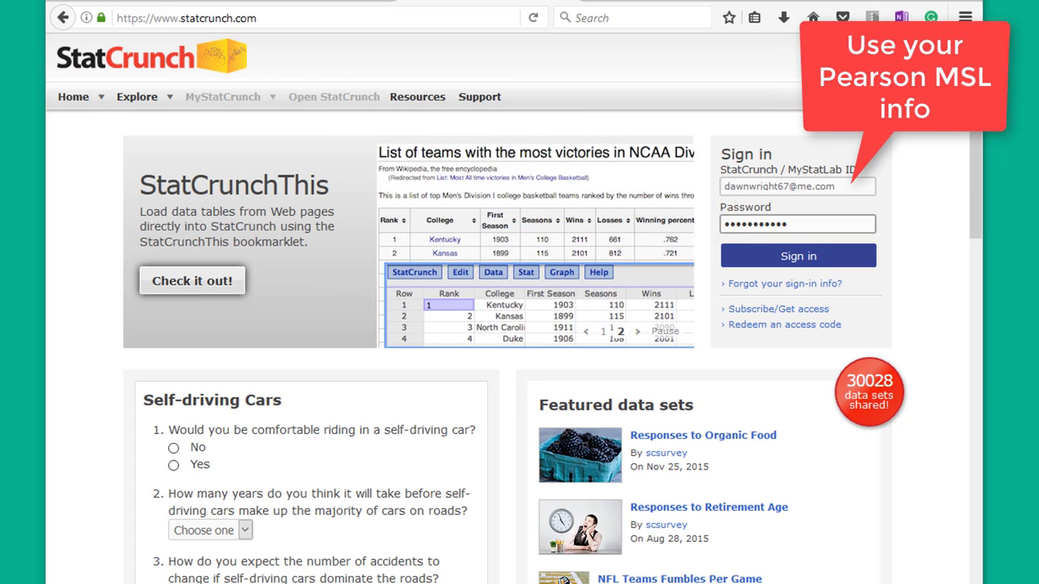
key(Tab)
text(•••••••••••)
click(797, 261)
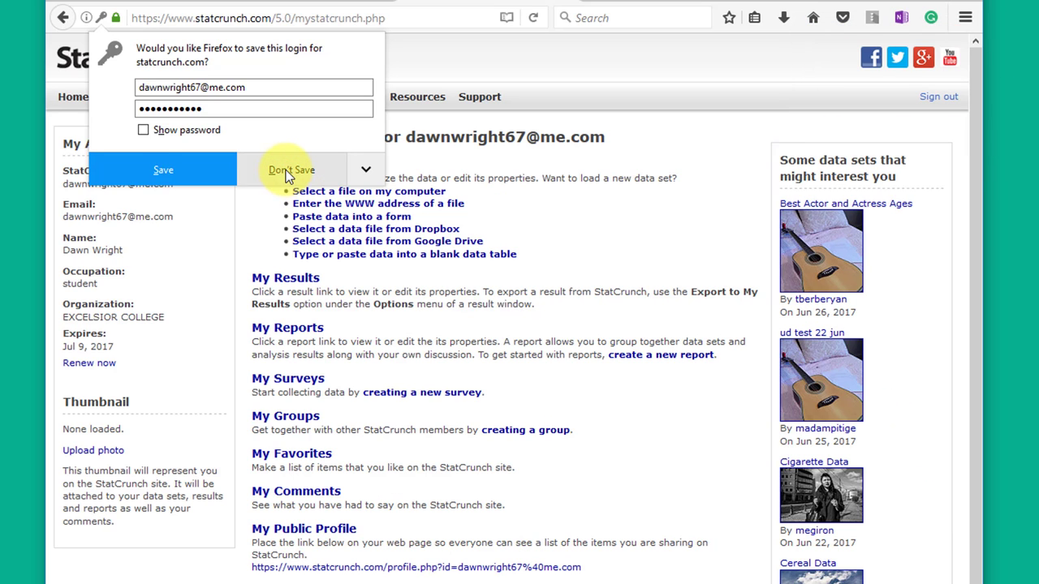
click(286, 170)
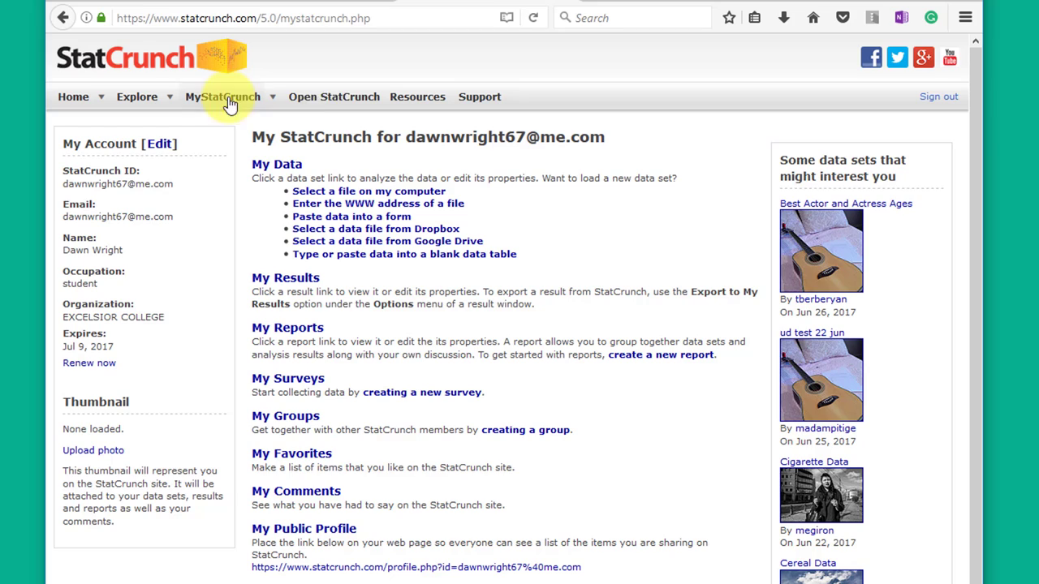
Start a blank StatCrunch data table and rename its first column from var1 to 'one'
click(330, 104)
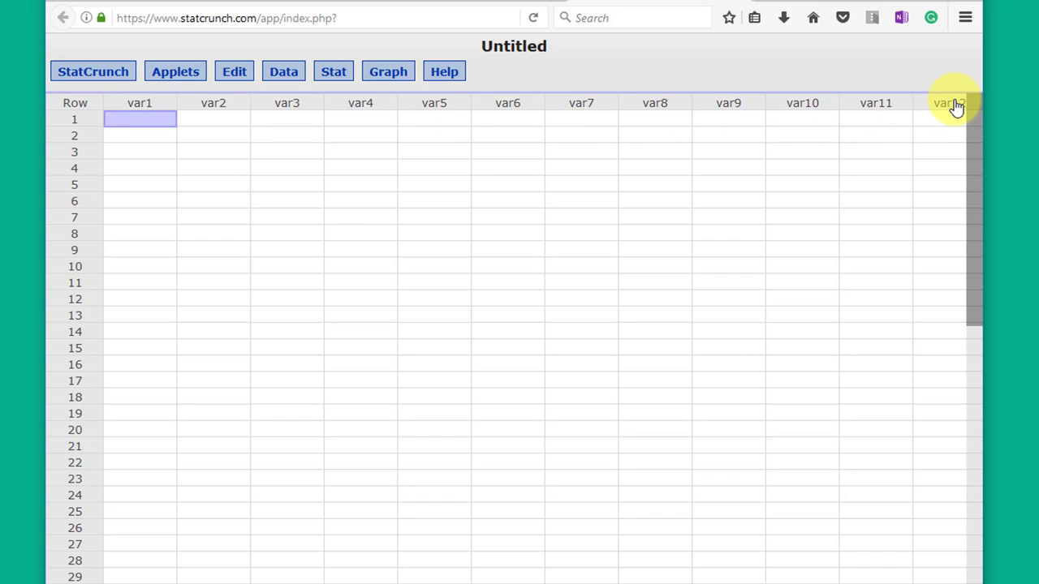
click(158, 101)
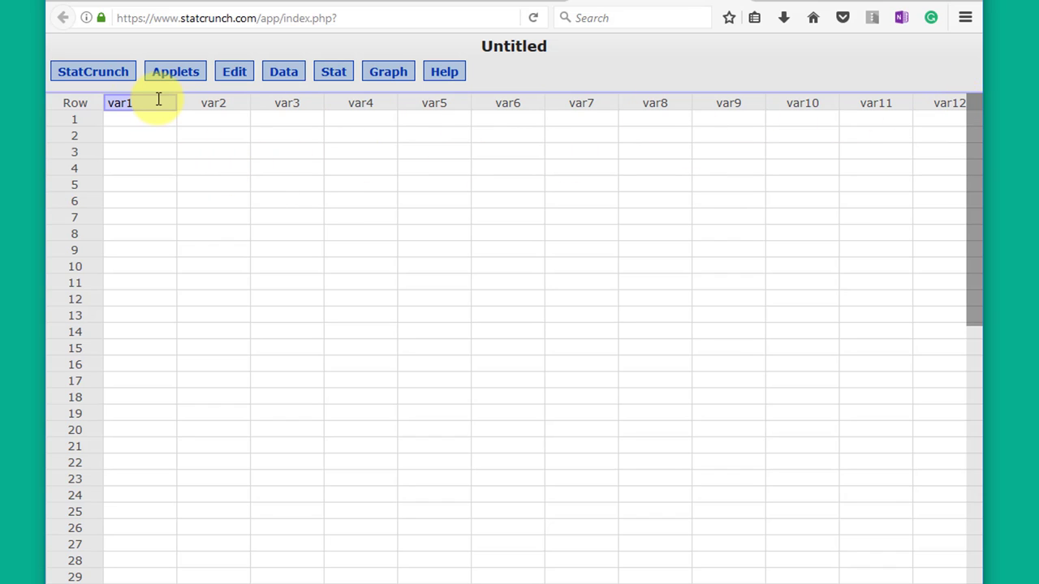
drag(158, 100, 96, 106)
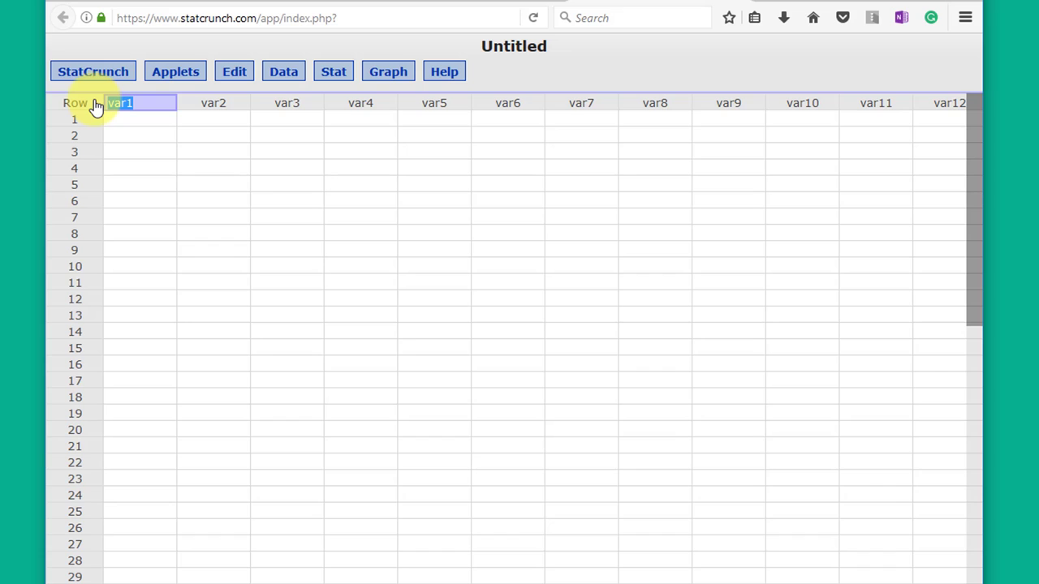
text(one)
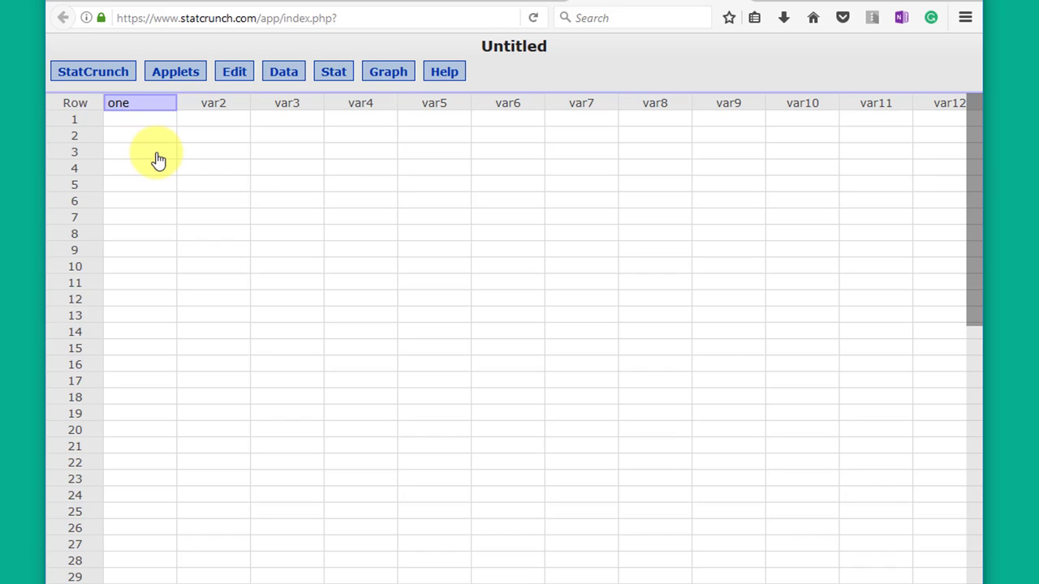
click(157, 153)
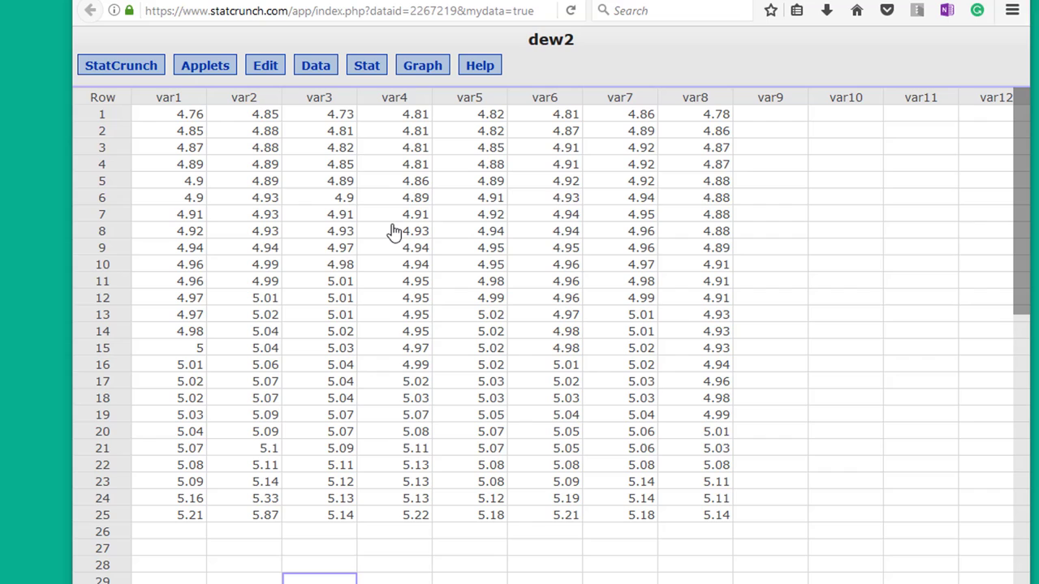
Save the data set to My Data under the name dew22 and dismiss the success message
click(322, 74)
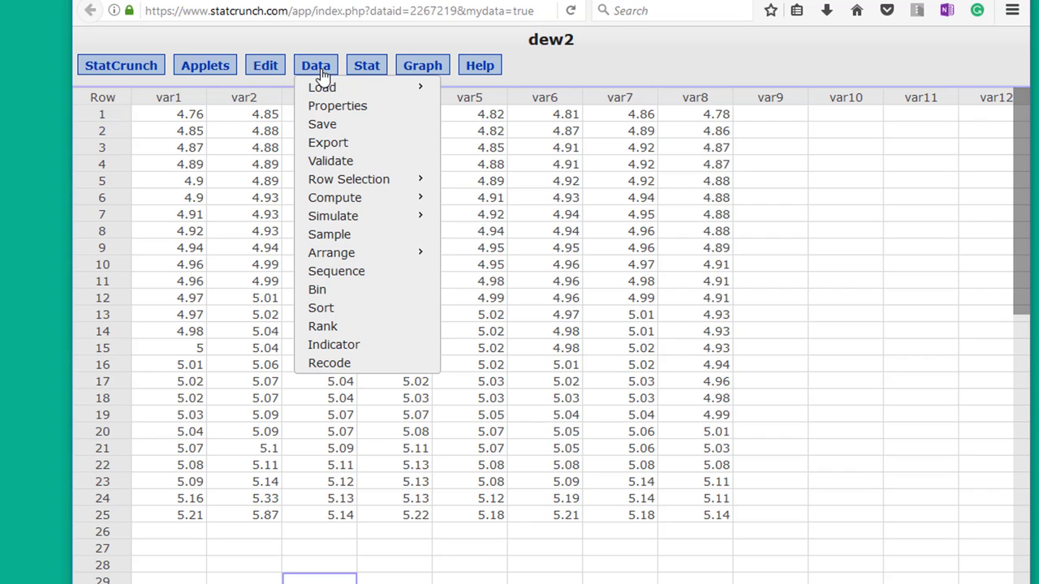
click(325, 126)
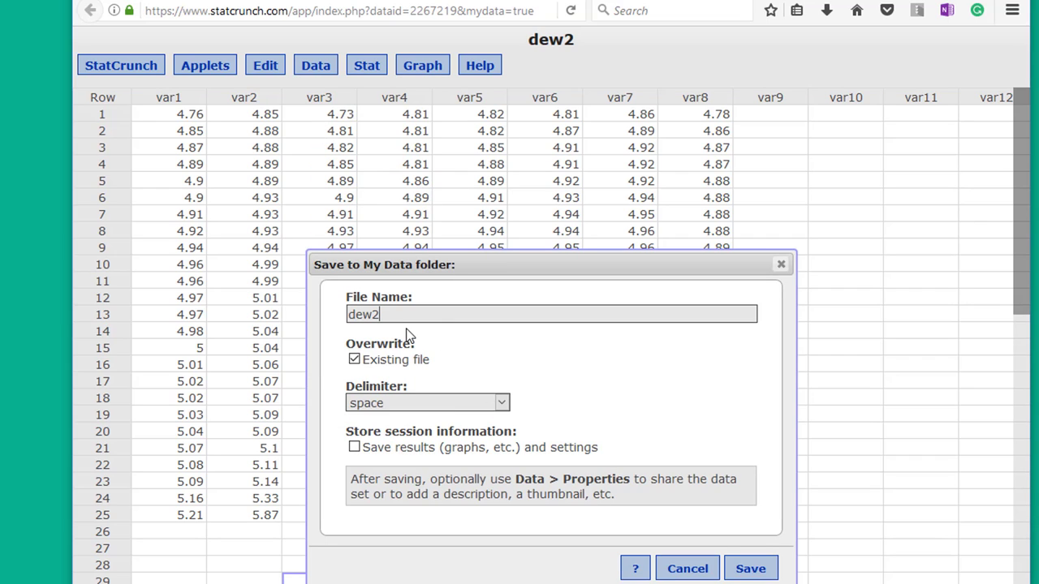
text(2)
click(740, 571)
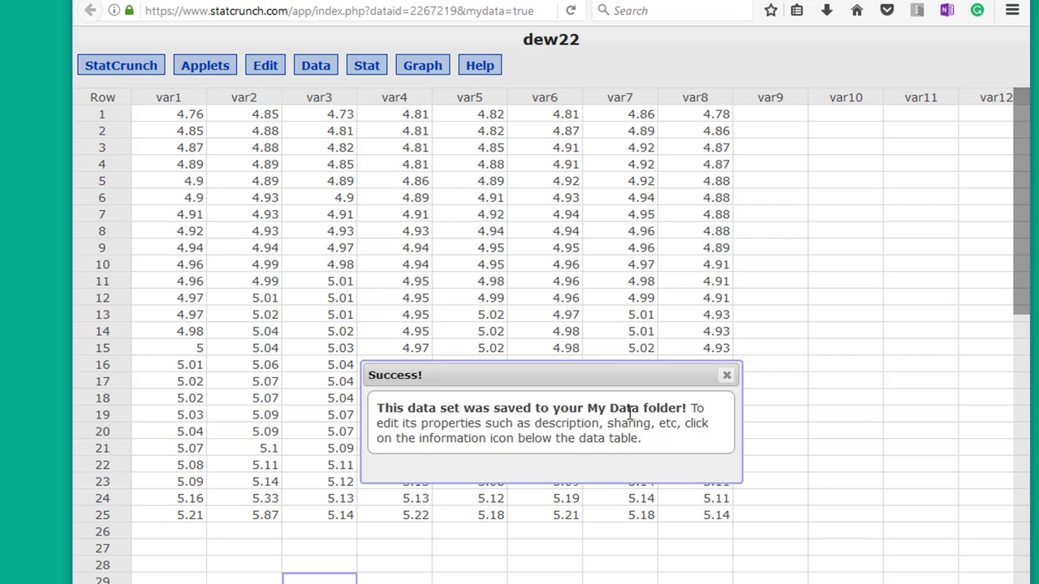
click(725, 377)
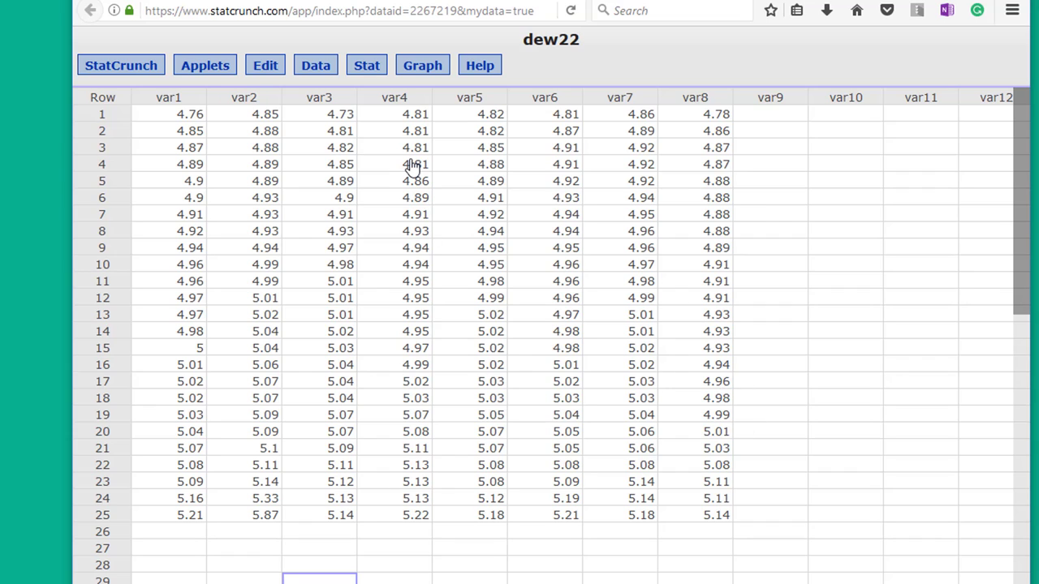
Load the dew22 data set from My Data into the spreadsheet
click(318, 71)
mouse_move(320, 87)
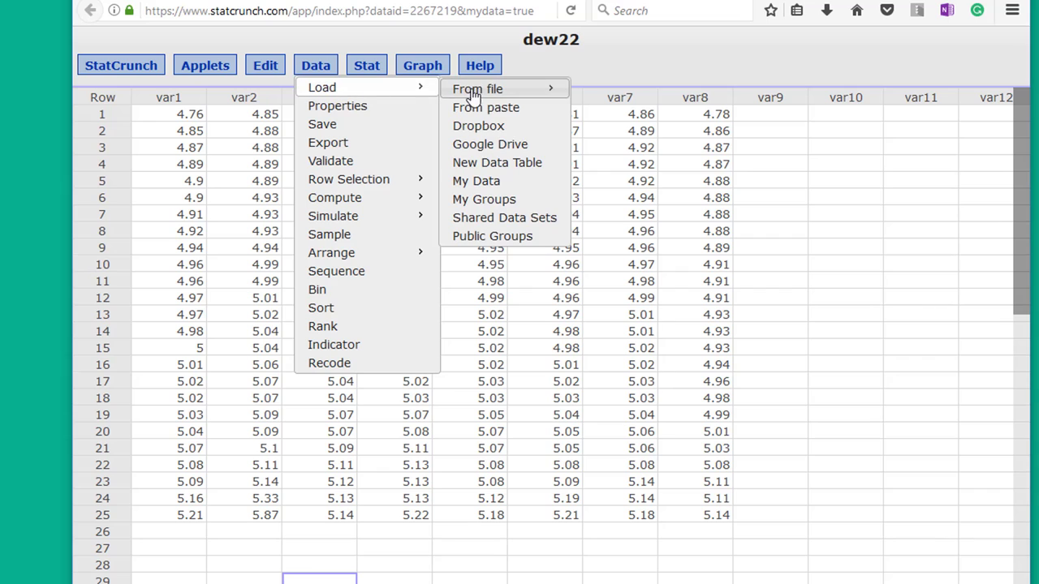
click(479, 182)
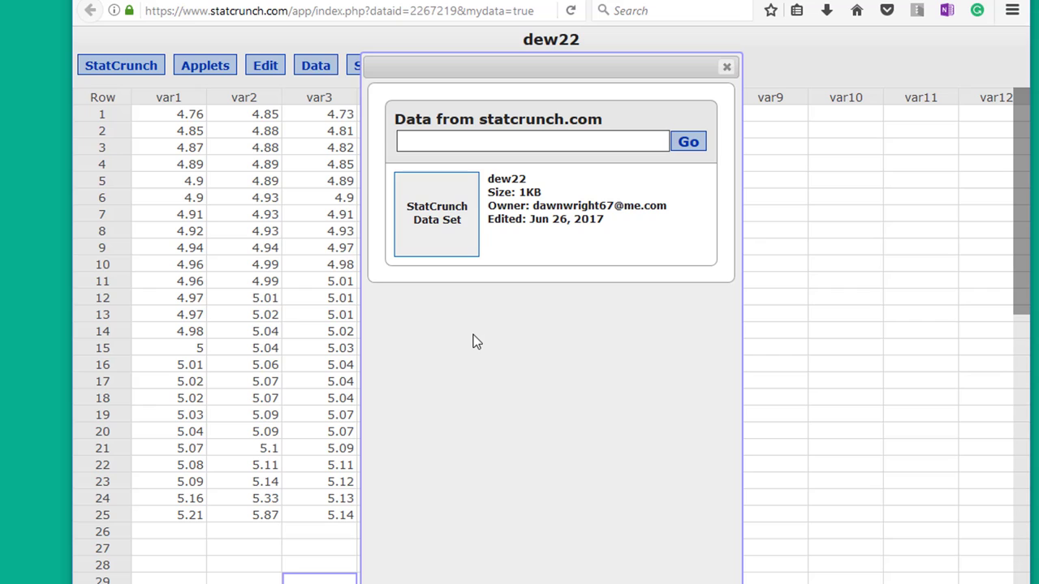
click(726, 68)
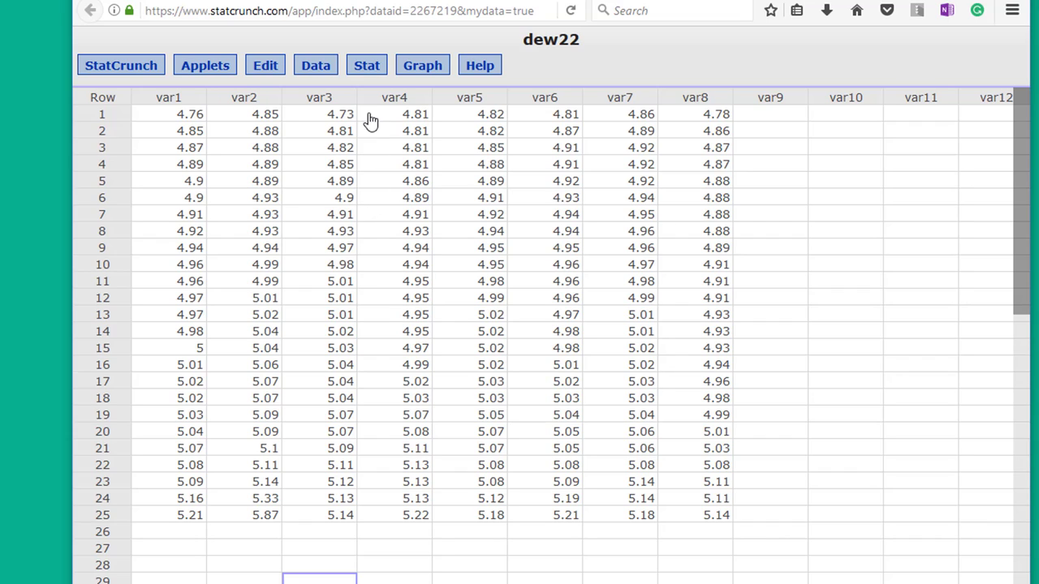
Compute column summary statistics for var1
click(371, 69)
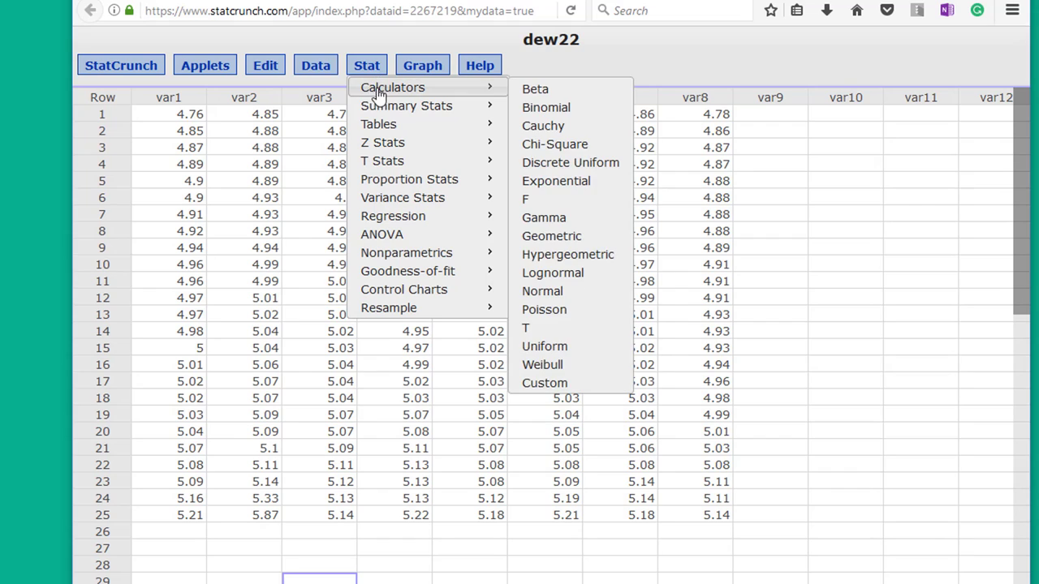
mouse_move(380, 114)
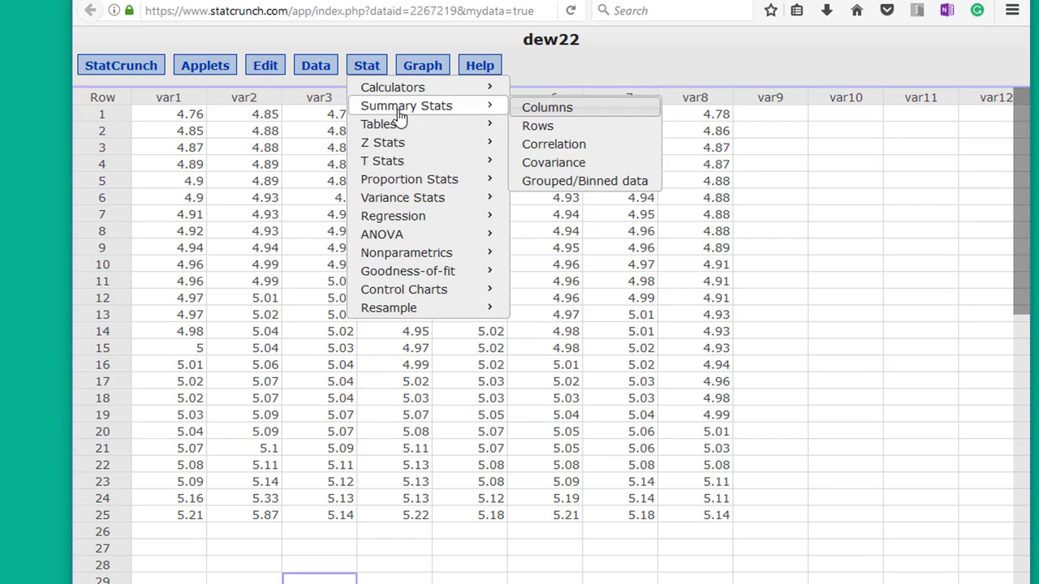
click(562, 108)
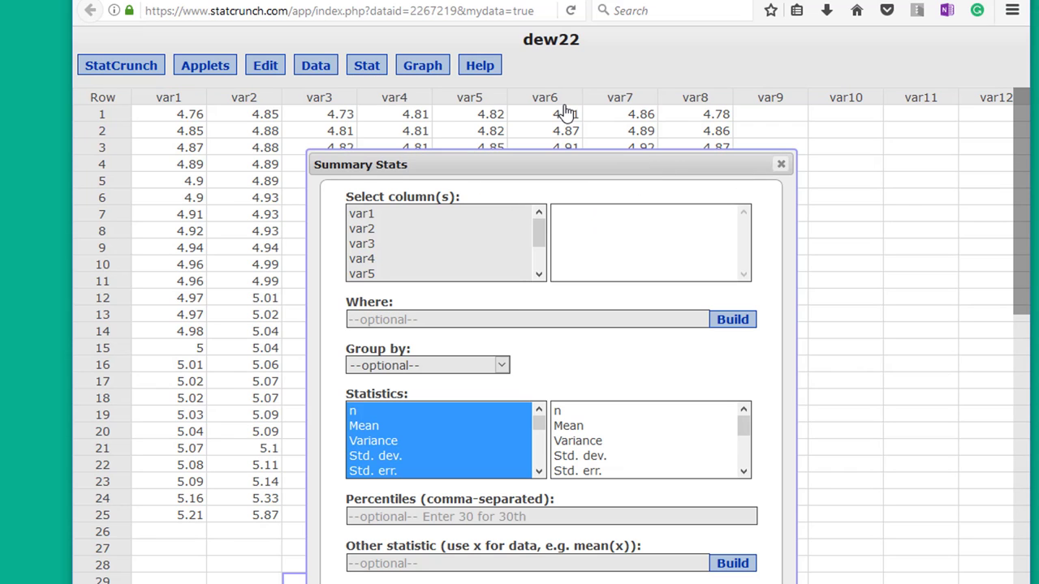
click(371, 216)
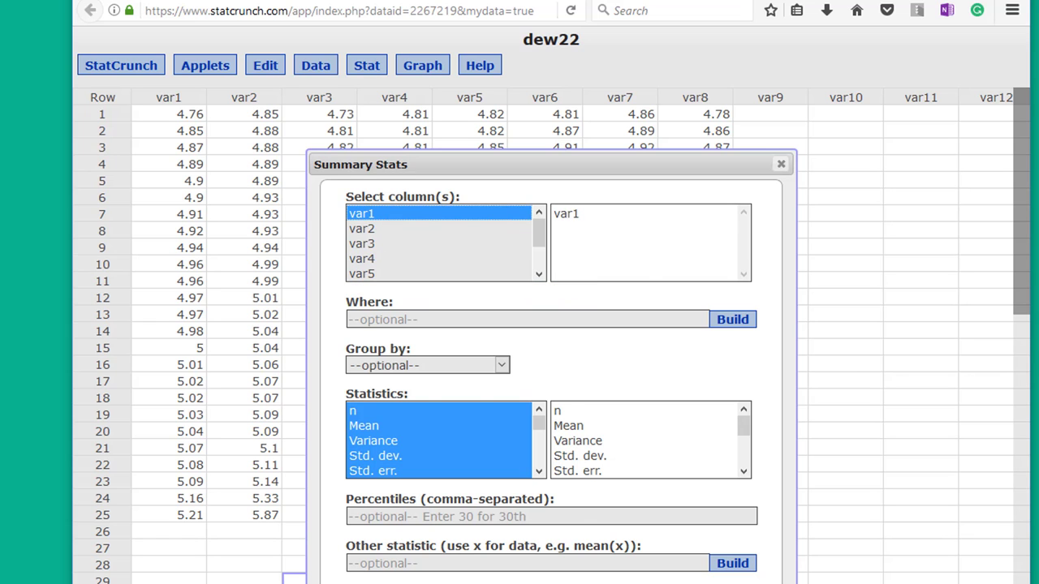
click(690, 580)
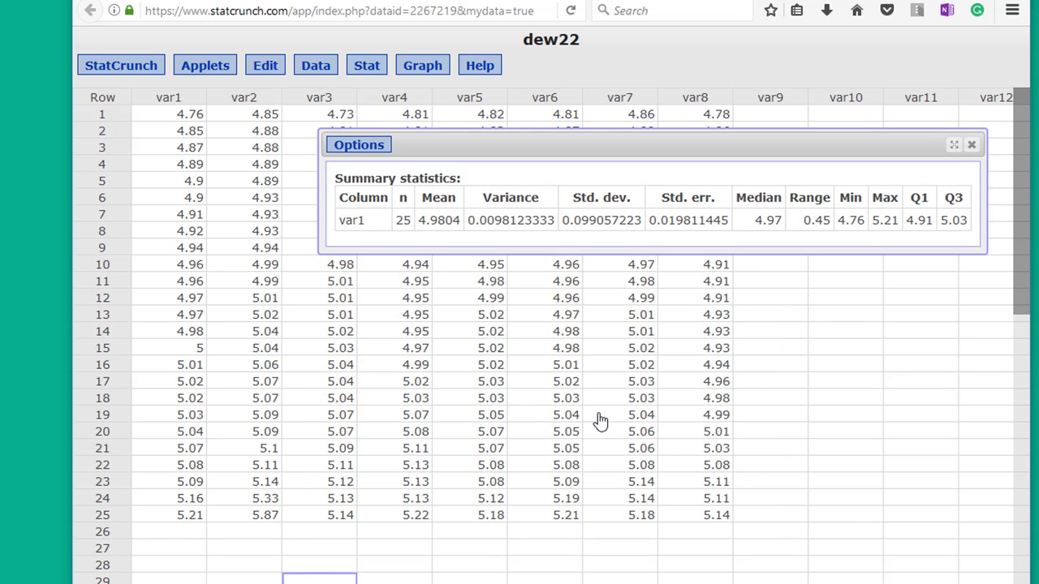
Download the current StatCrunch session to disk as dew22.scs
click(116, 73)
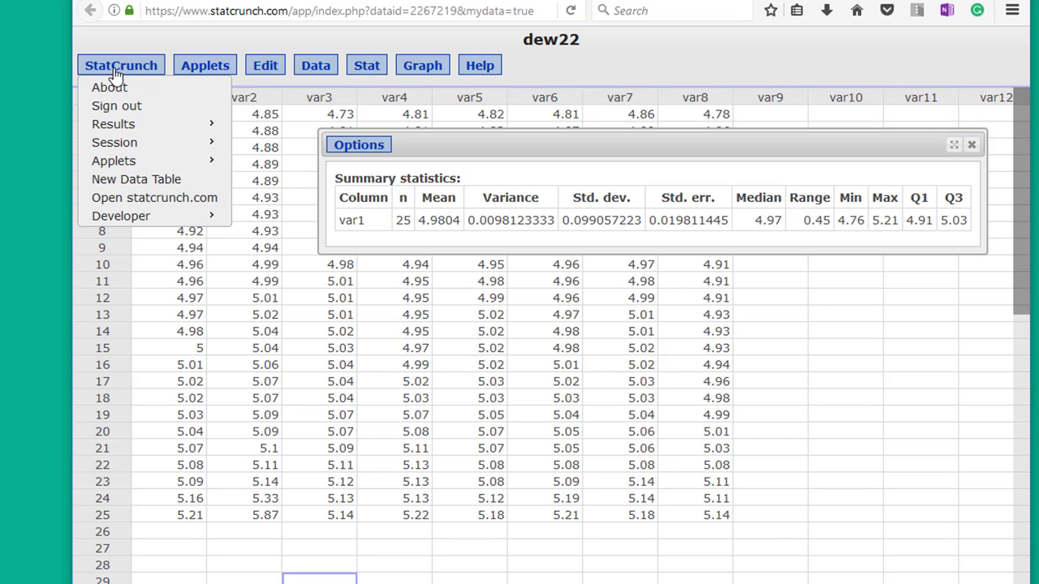
mouse_move(135, 145)
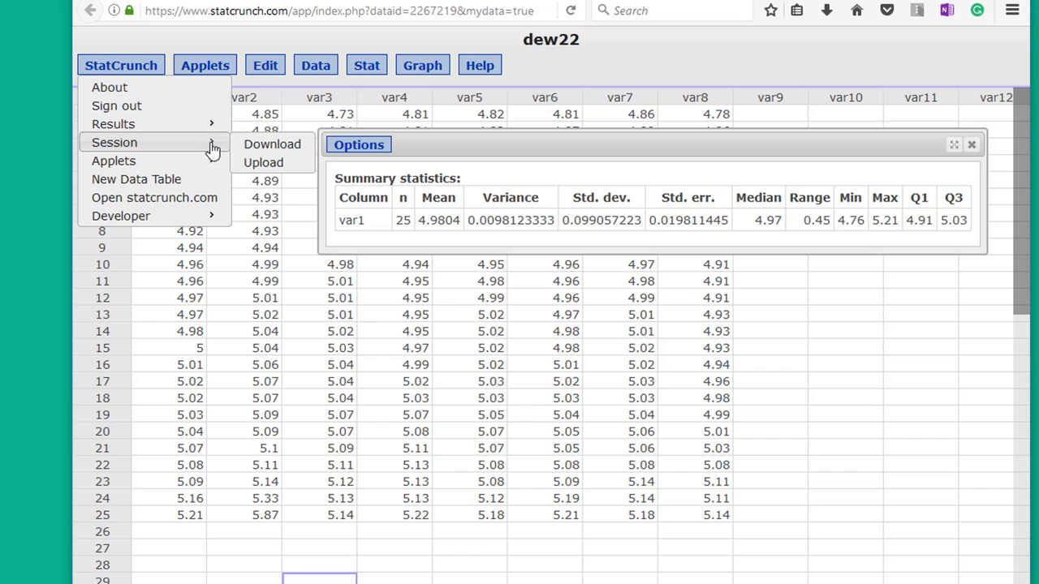
click(273, 145)
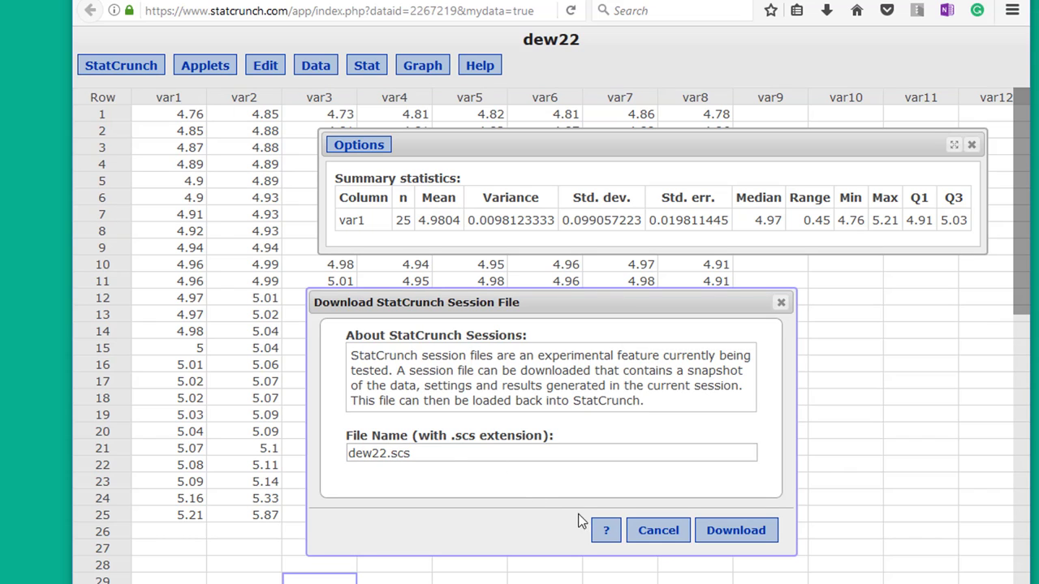
click(734, 532)
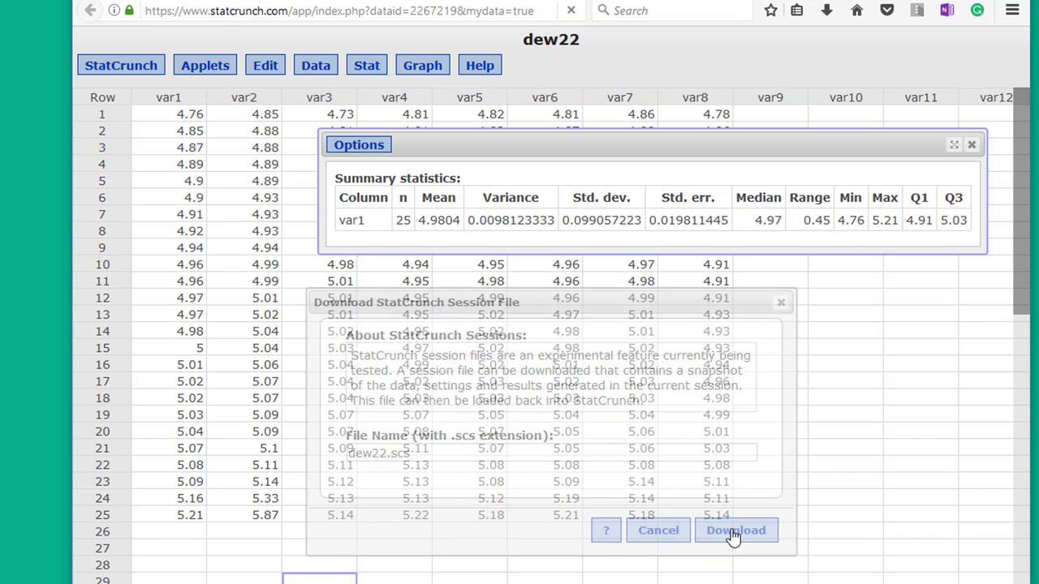
click(934, 503)
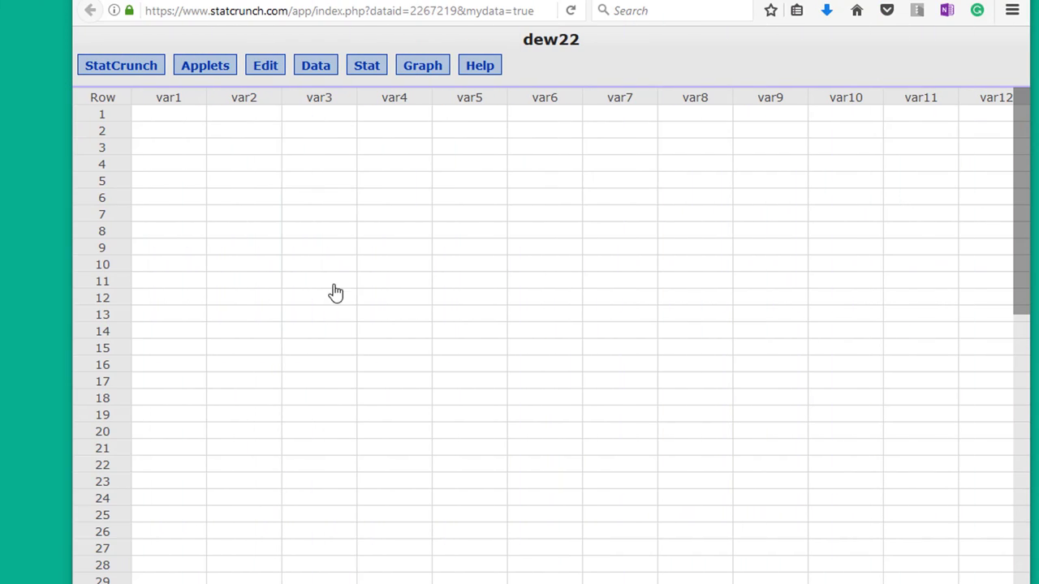
Upload the session file dew22.scs to restore the saved StatCrunch session
click(123, 70)
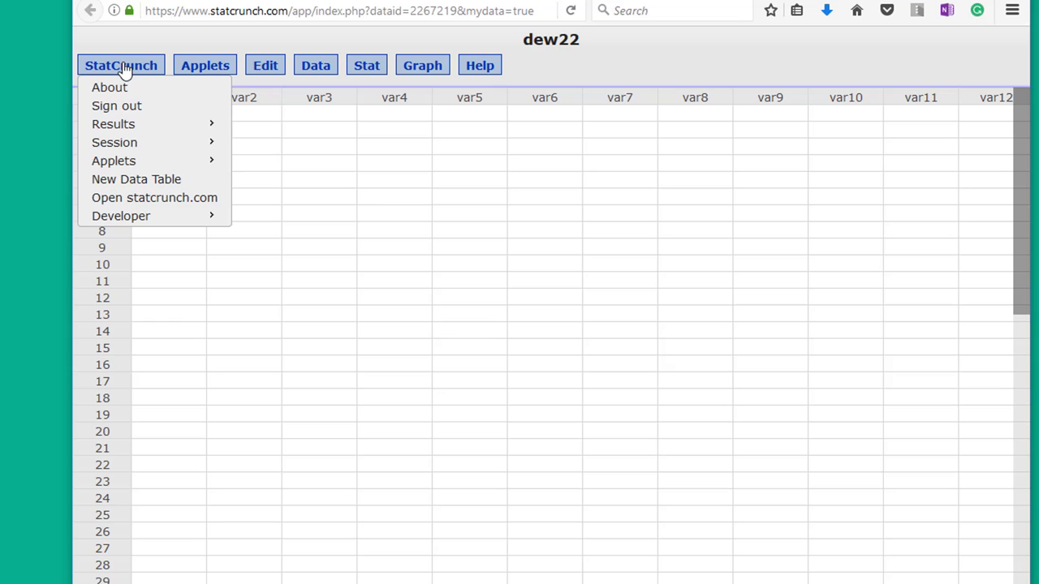
mouse_move(132, 145)
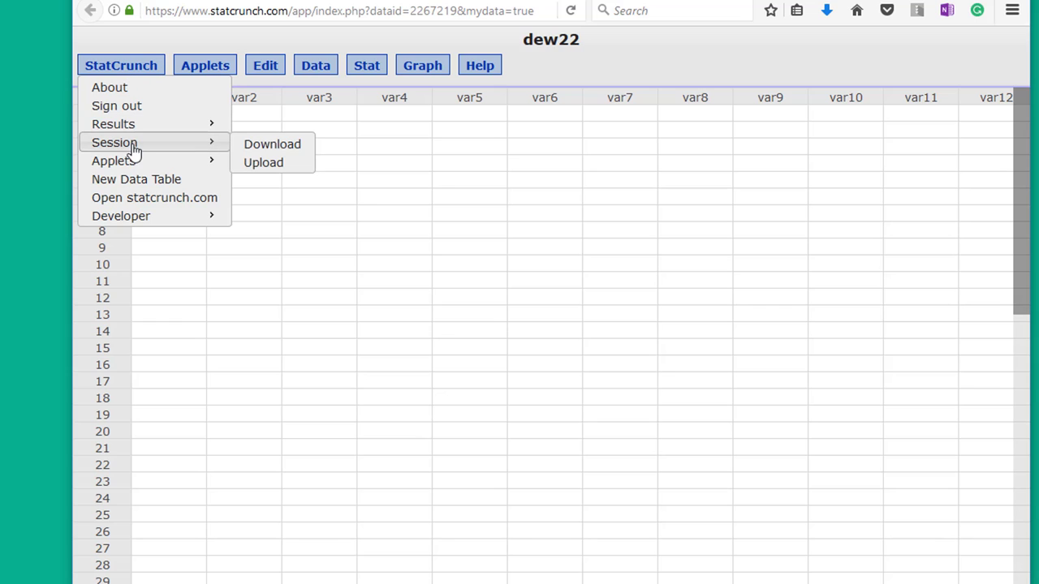
click(298, 167)
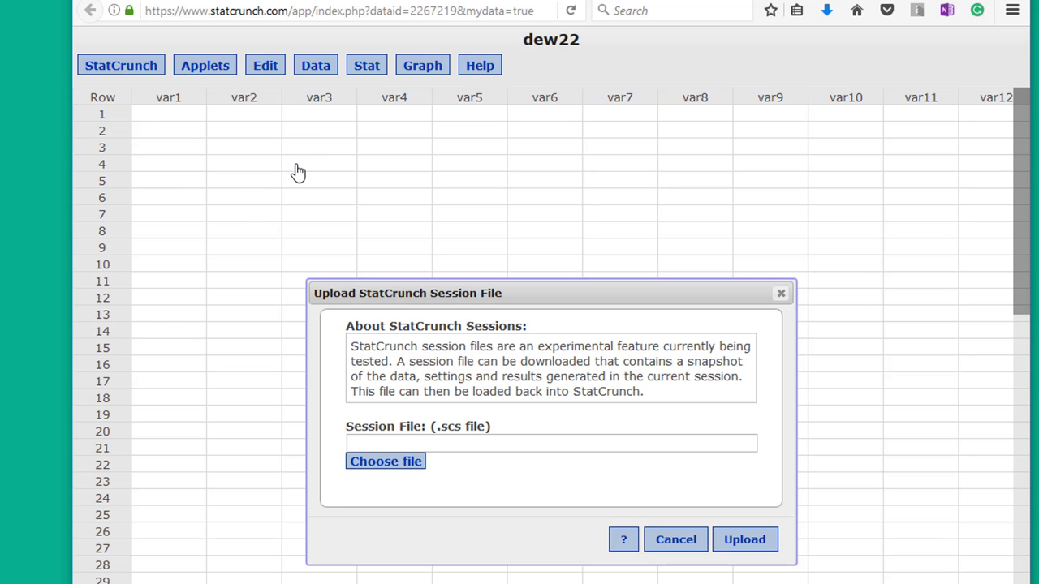
click(407, 461)
click(718, 215)
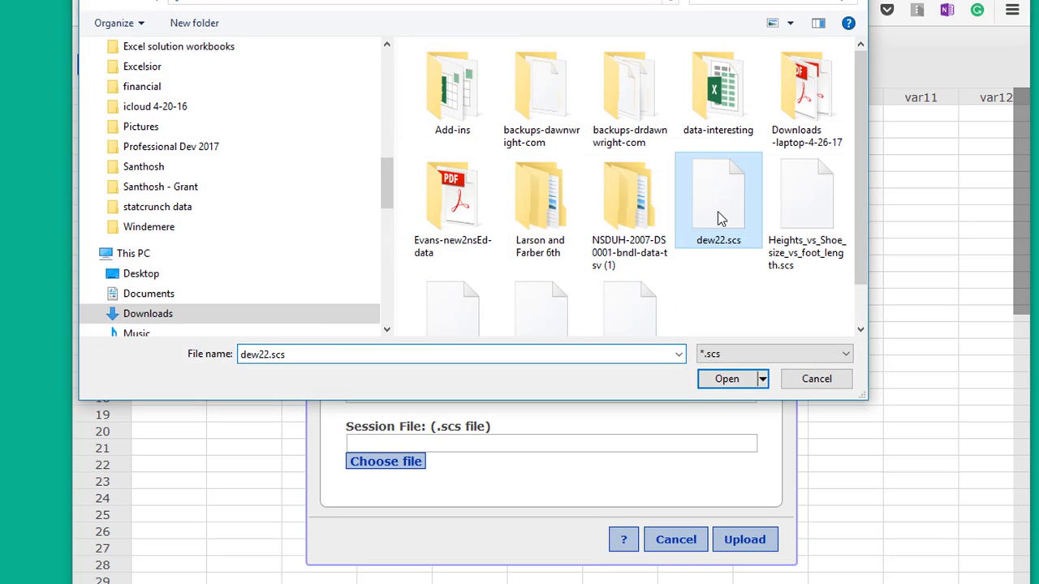
click(727, 378)
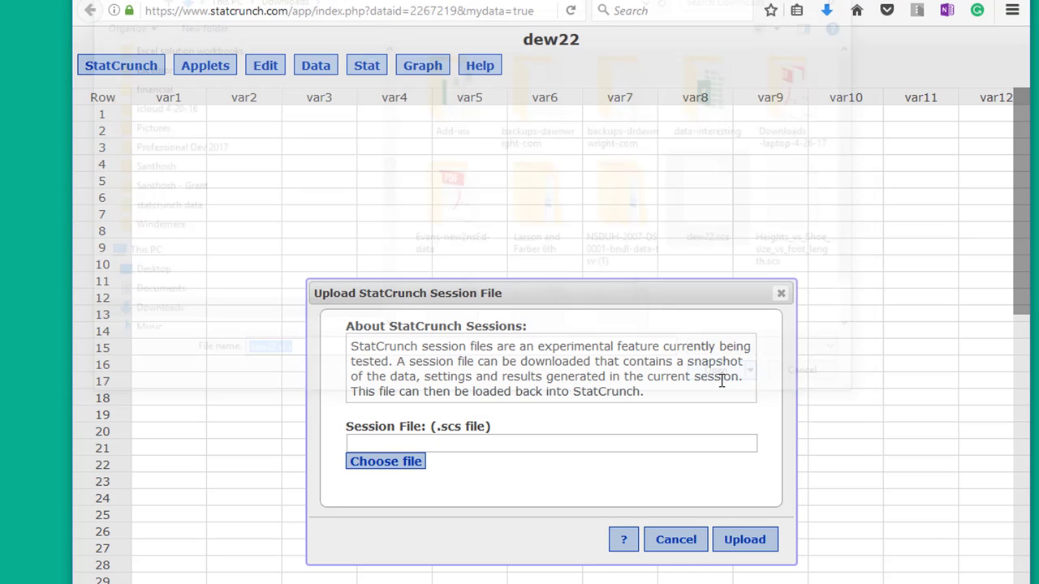
click(741, 542)
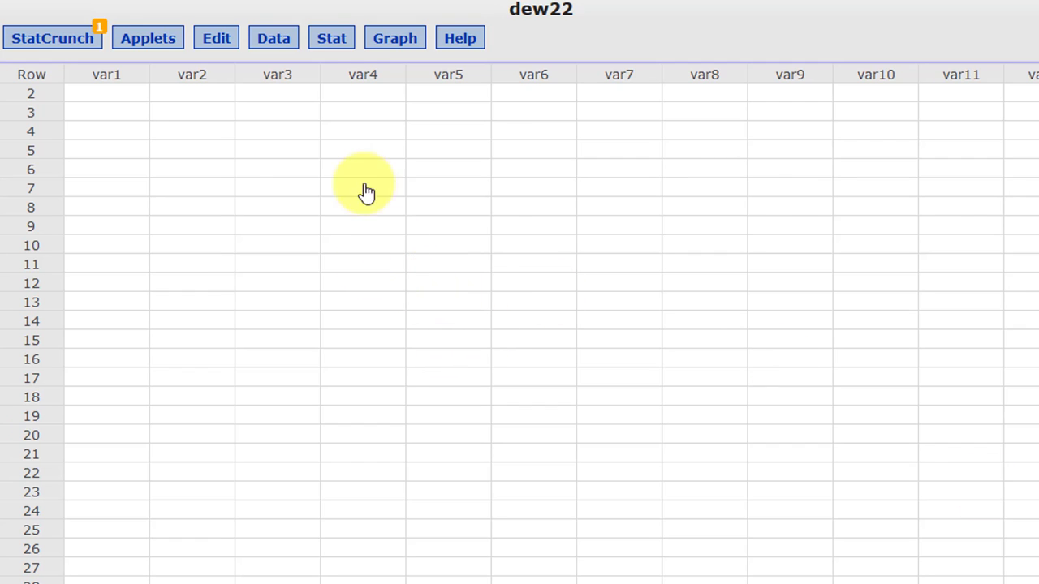
Browse the Stat menu's submenus to review the available statistical analyses
click(332, 42)
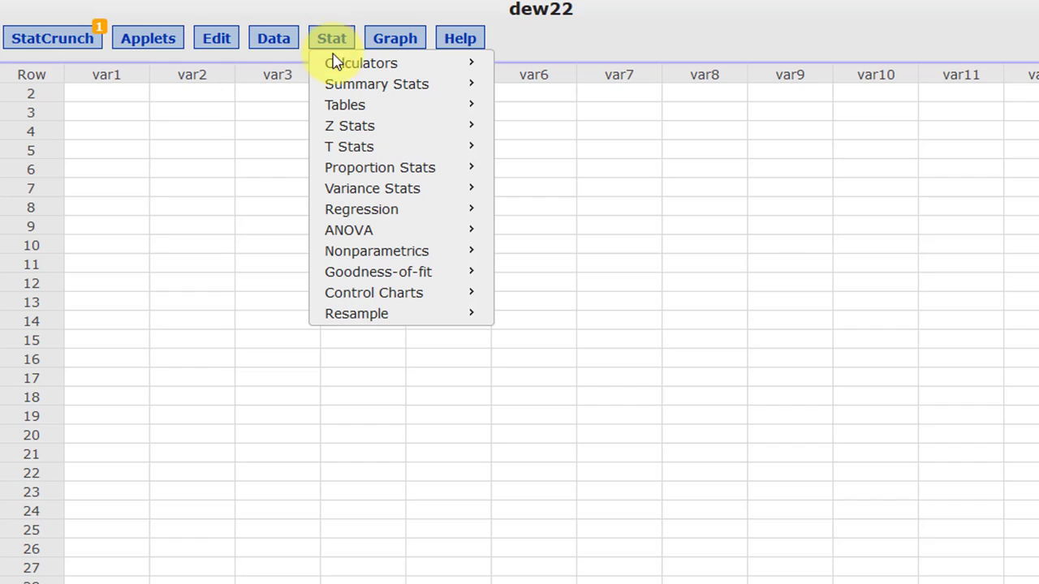
mouse_move(349, 128)
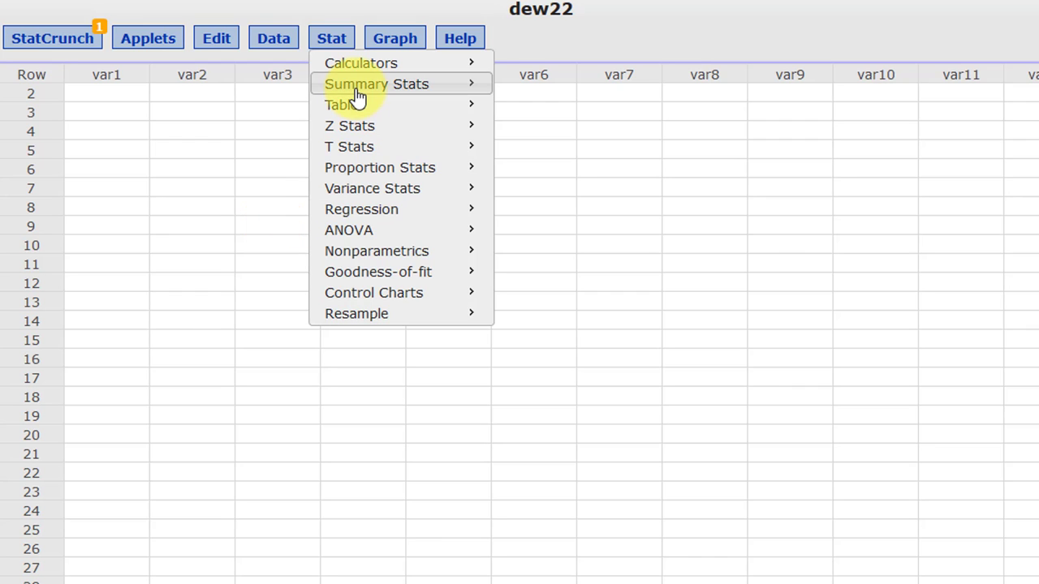
mouse_move(413, 318)
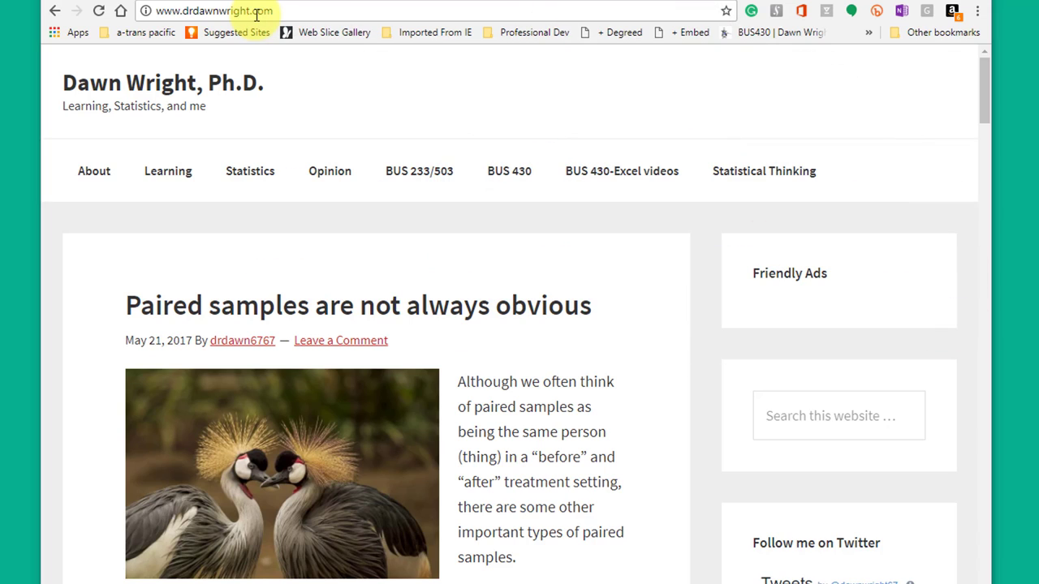
Go to the BUS 233/503 page and scroll down to the StatCrunch & Excel How-to's table
click(426, 174)
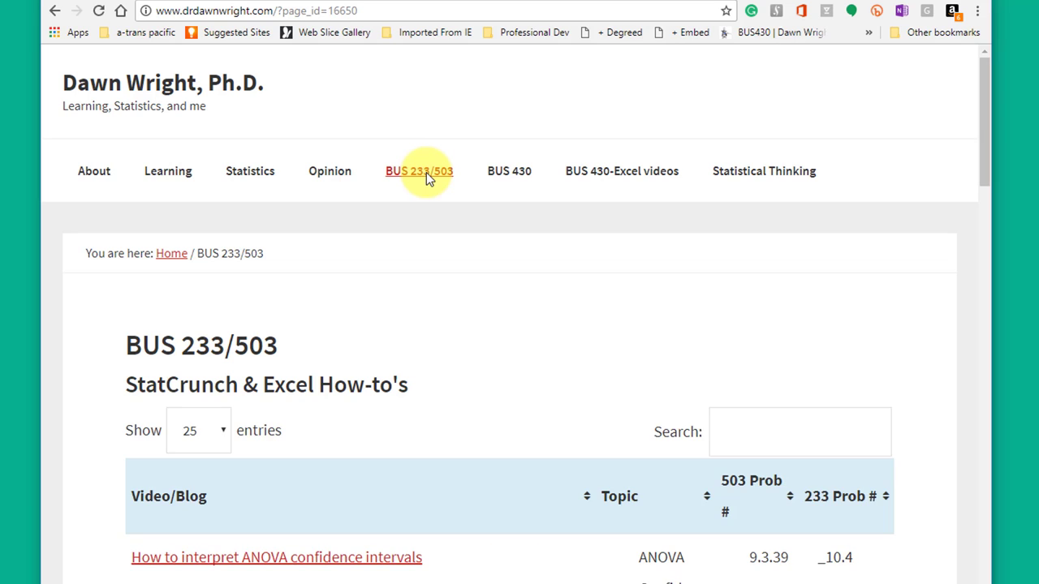
scroll(426, 172, down, 2)
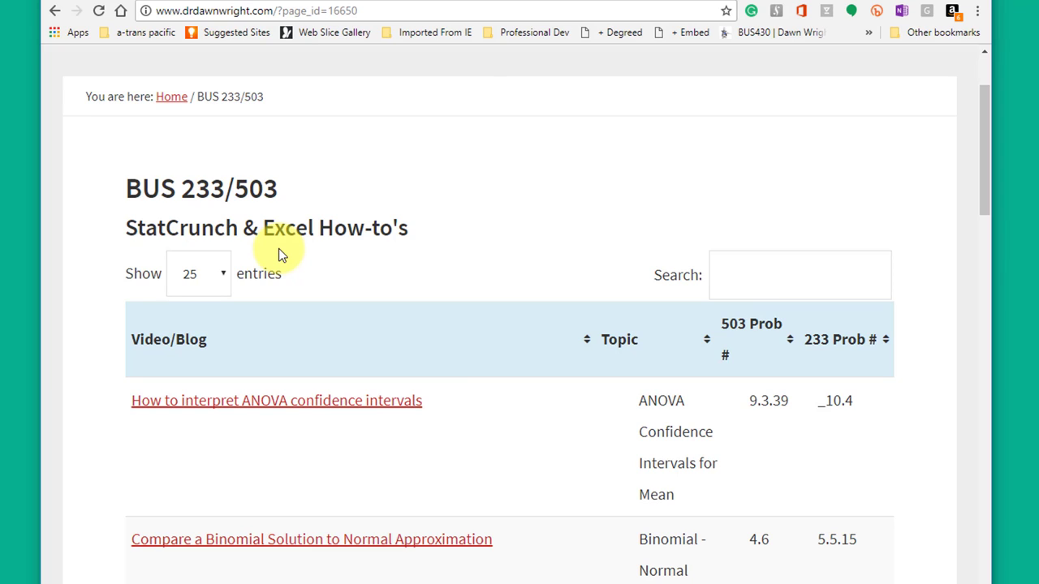
Search the How-to's table for 5.1, correcting the mistyped 5.14
click(768, 284)
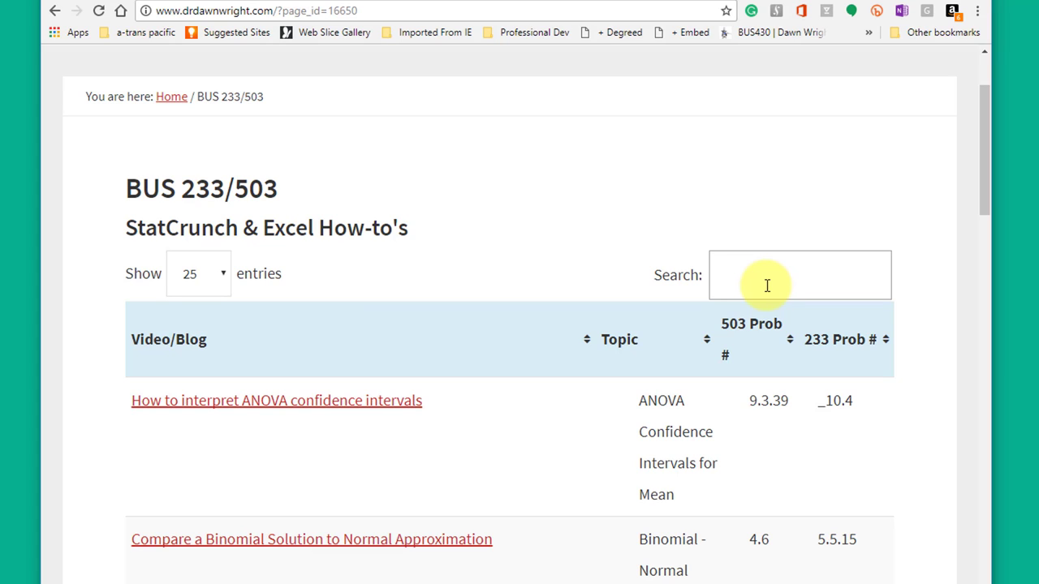
text(5.)
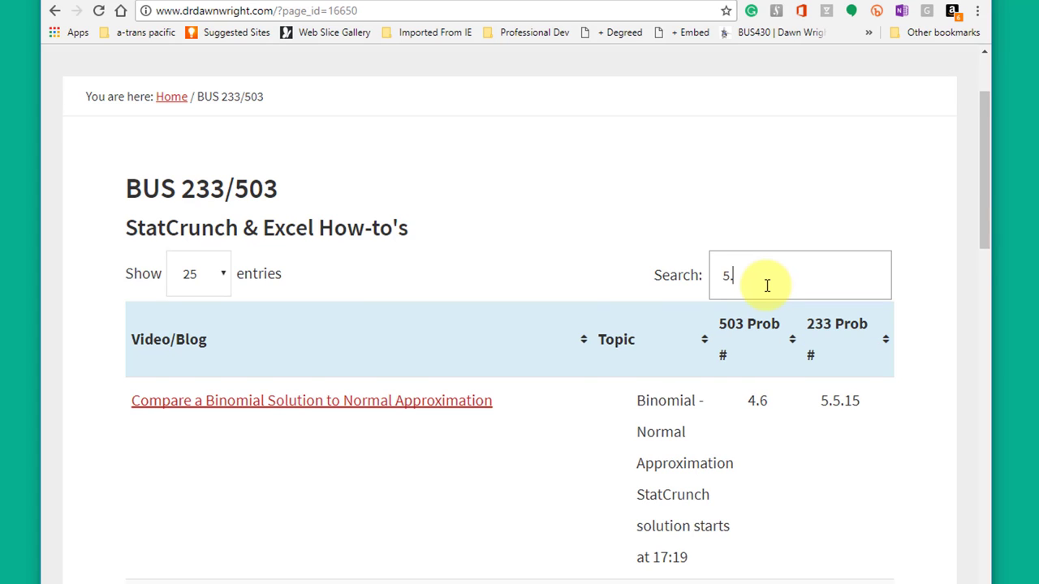
text(14)
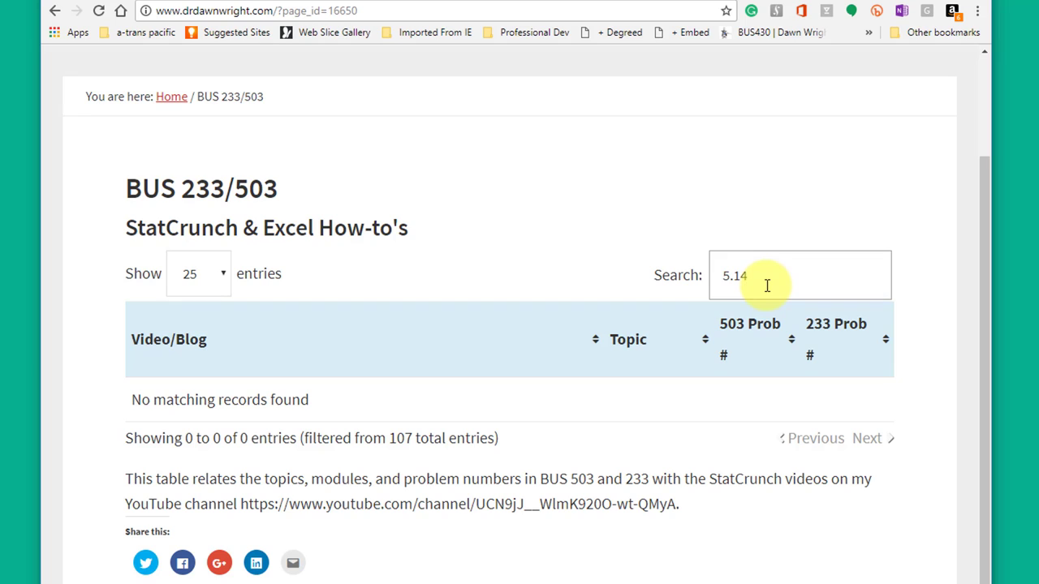
key(BackSpace)
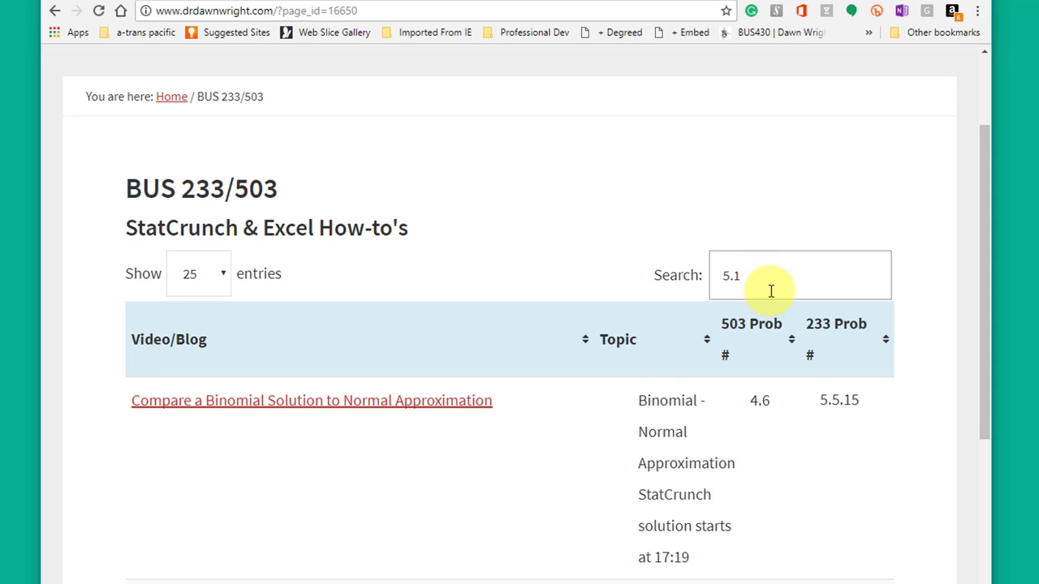
scroll(605, 383, down, 2)
scroll(605, 383, down, 3)
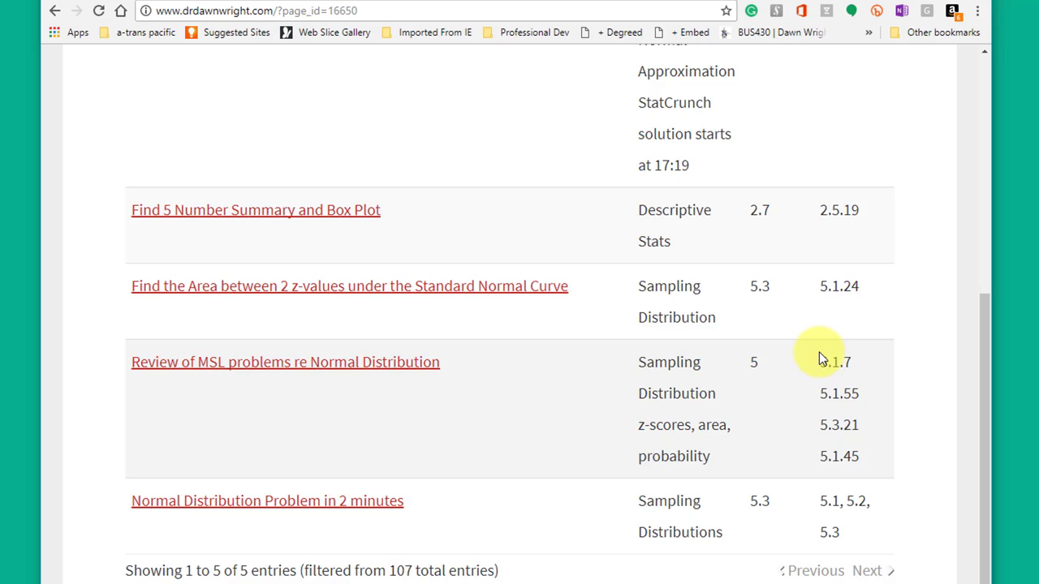
scroll(819, 357, up, 3)
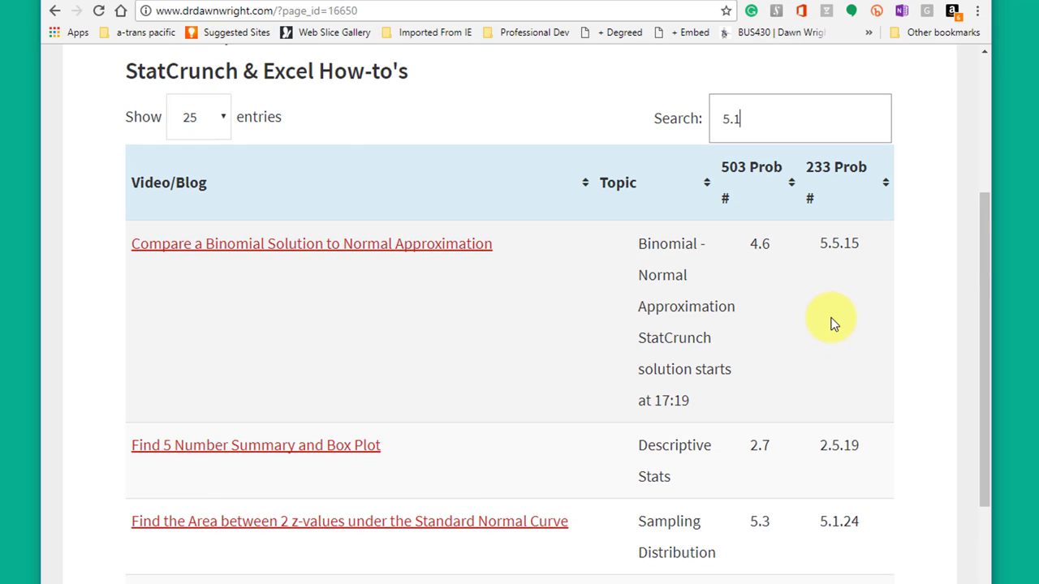
Sort the 5.1 results by the 233 Prob # and 503 Prob # columns
click(826, 179)
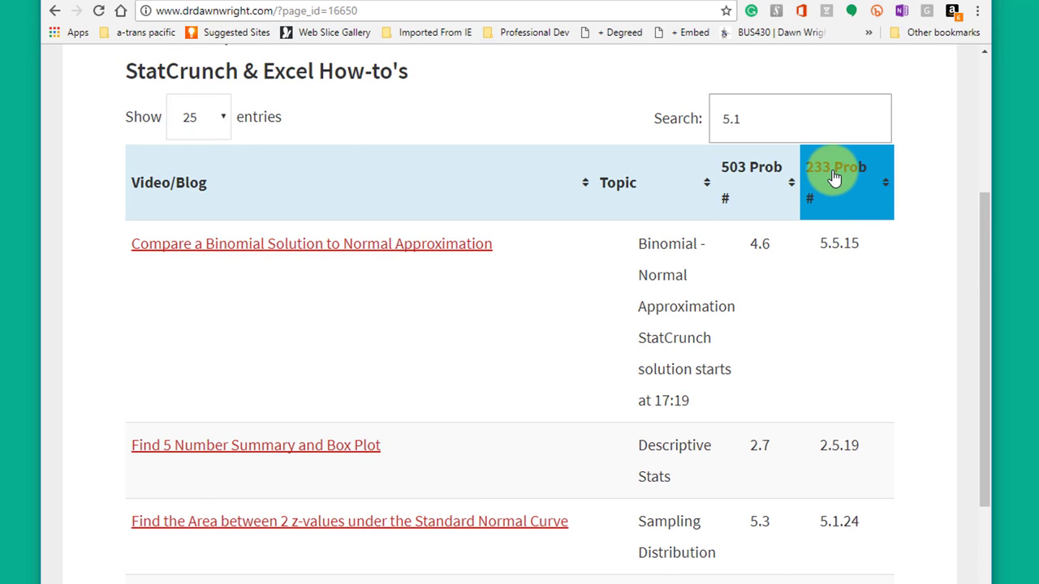
click(749, 186)
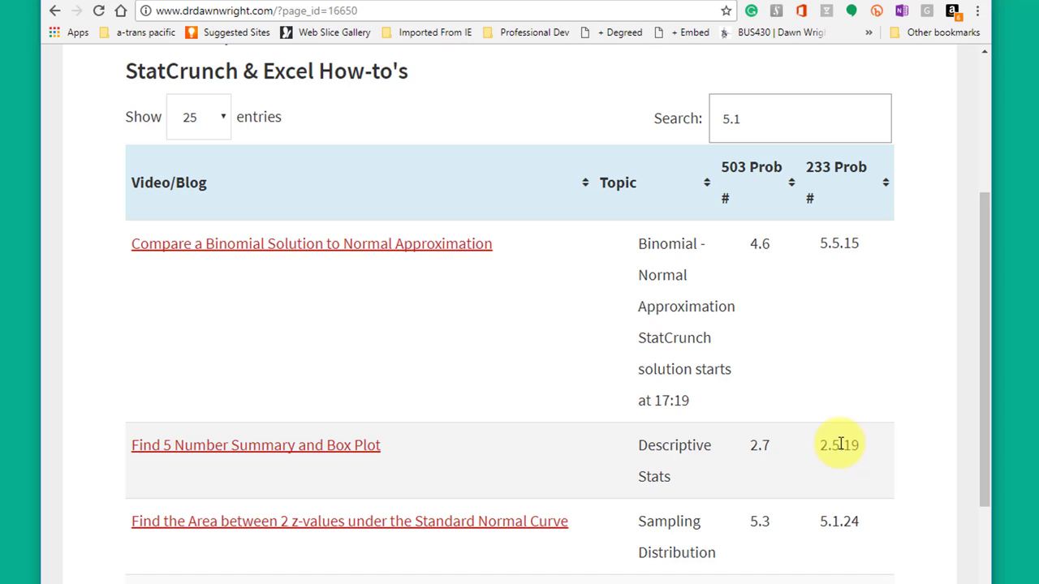
click(324, 252)
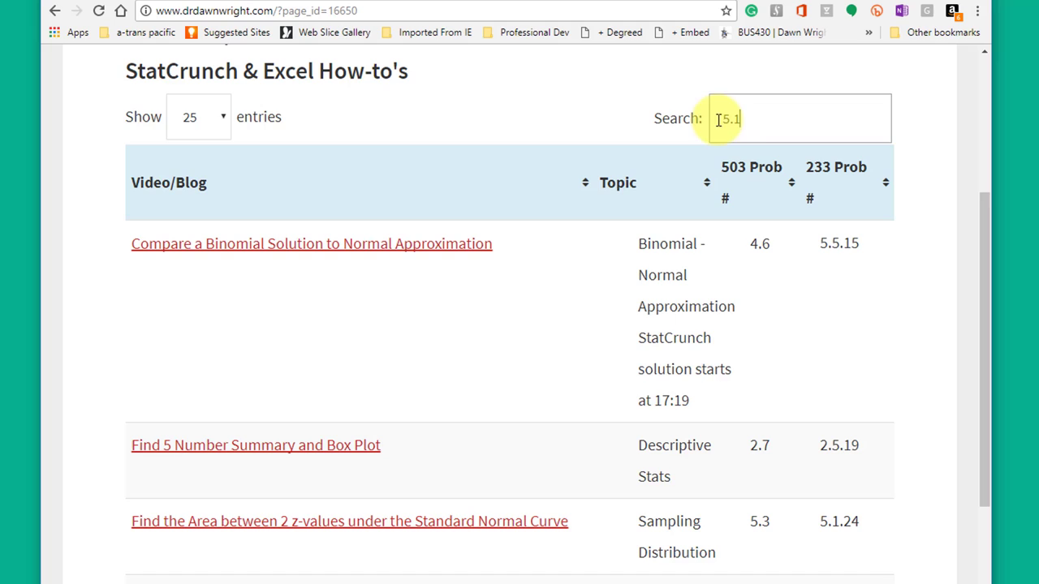
Replace the search term 5.1 with 'mean' and browse the matching videos
drag(741, 127, 683, 130)
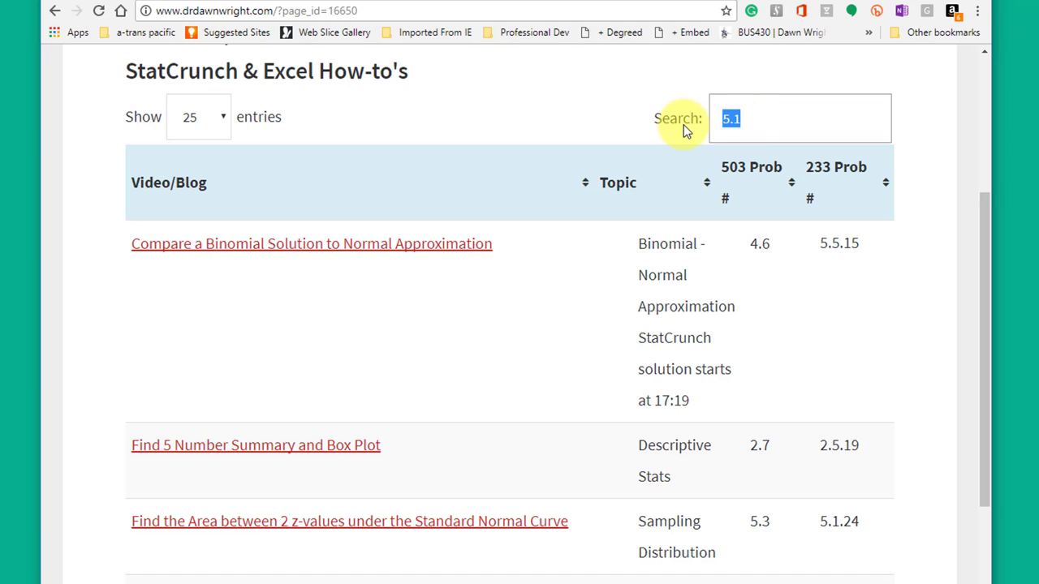
text(mean)
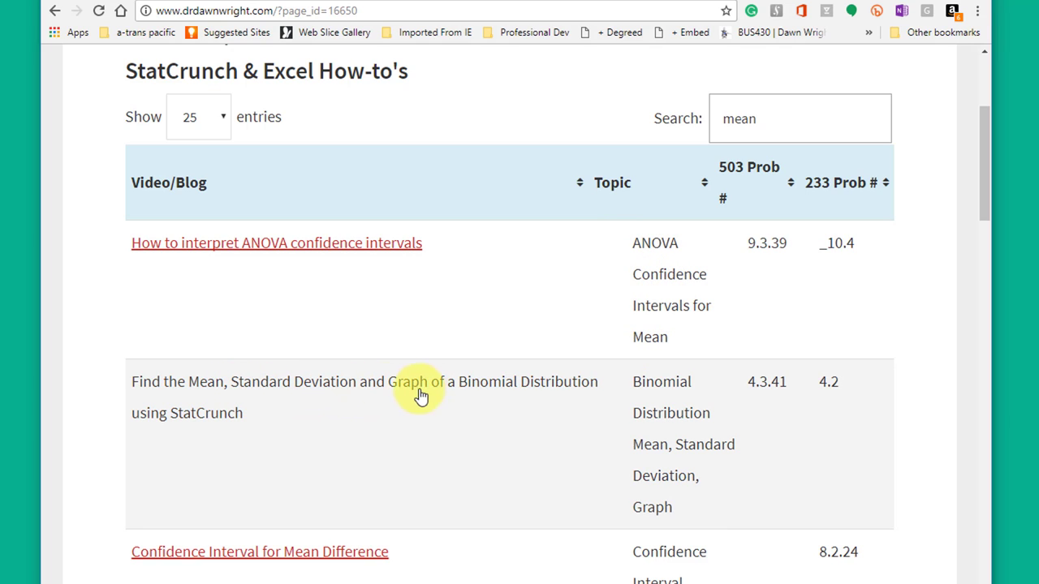
scroll(456, 395, down, 1)
scroll(320, 420, down, 4)
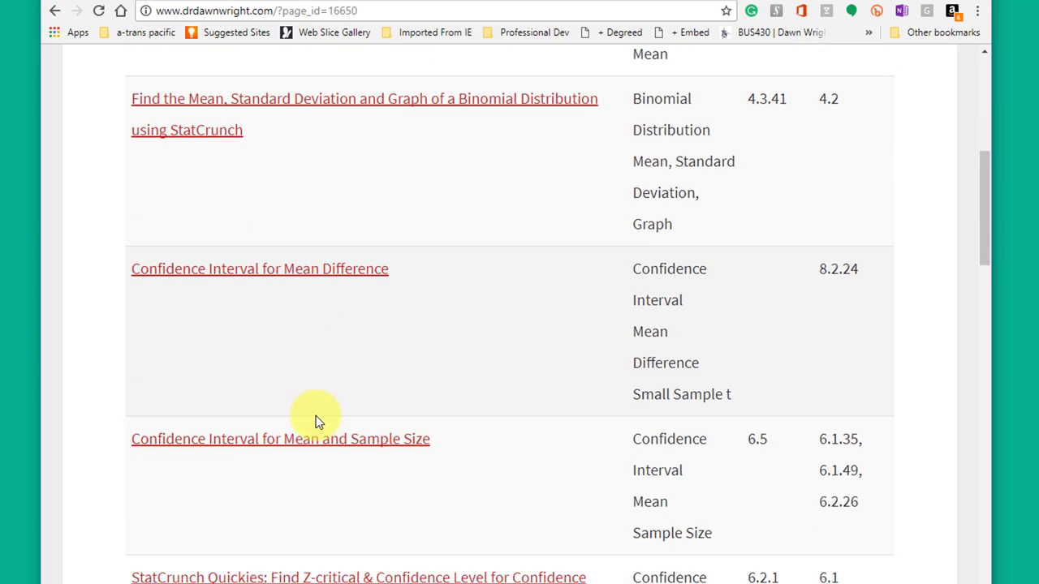
scroll(325, 414, up, 5)
scroll(349, 398, up, 2)
scroll(380, 385, down, 4)
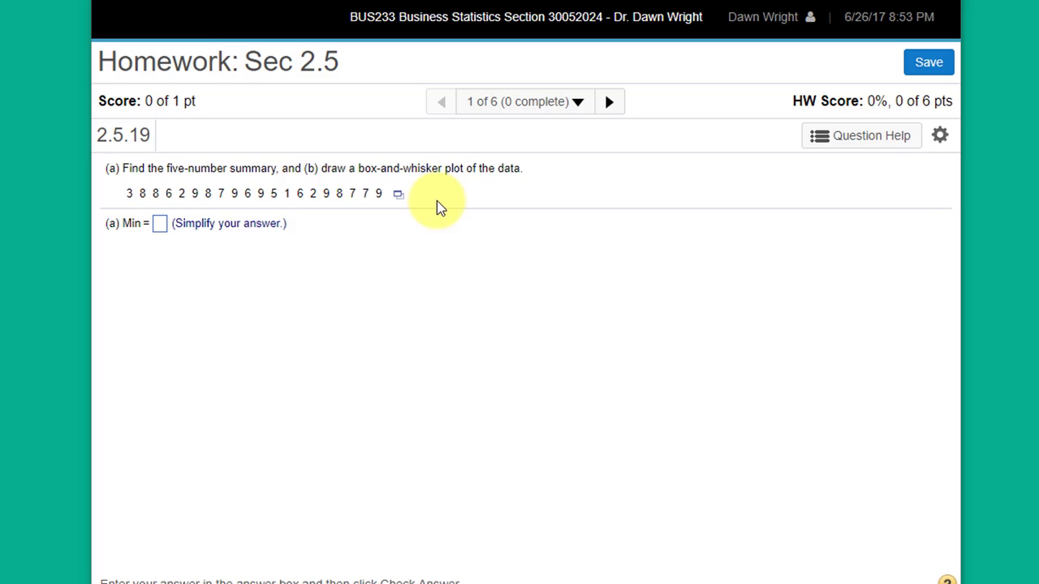
Load problem 2.5.19's 20 data values into StatCrunch as var1
click(398, 197)
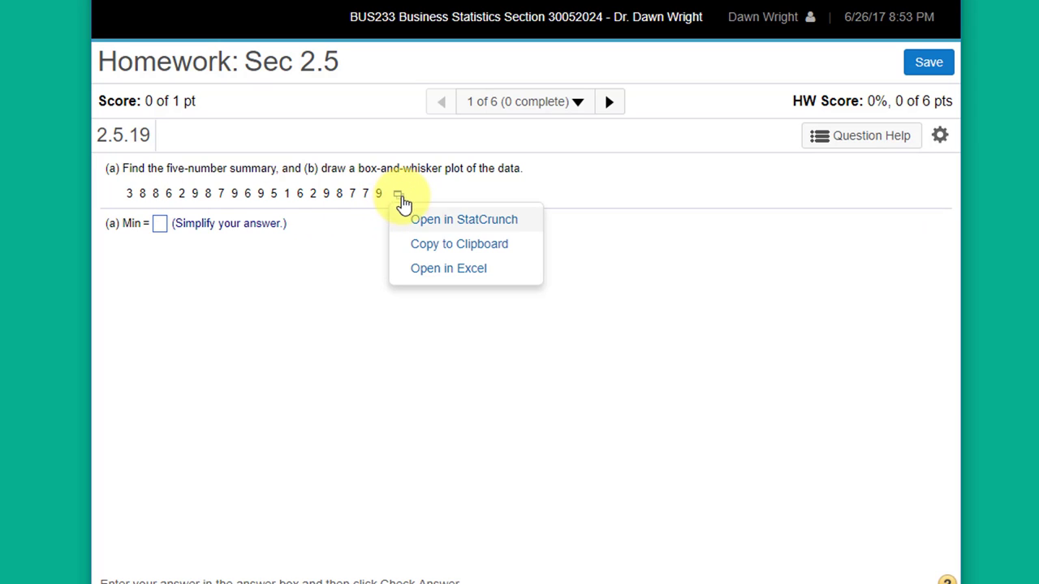
click(456, 227)
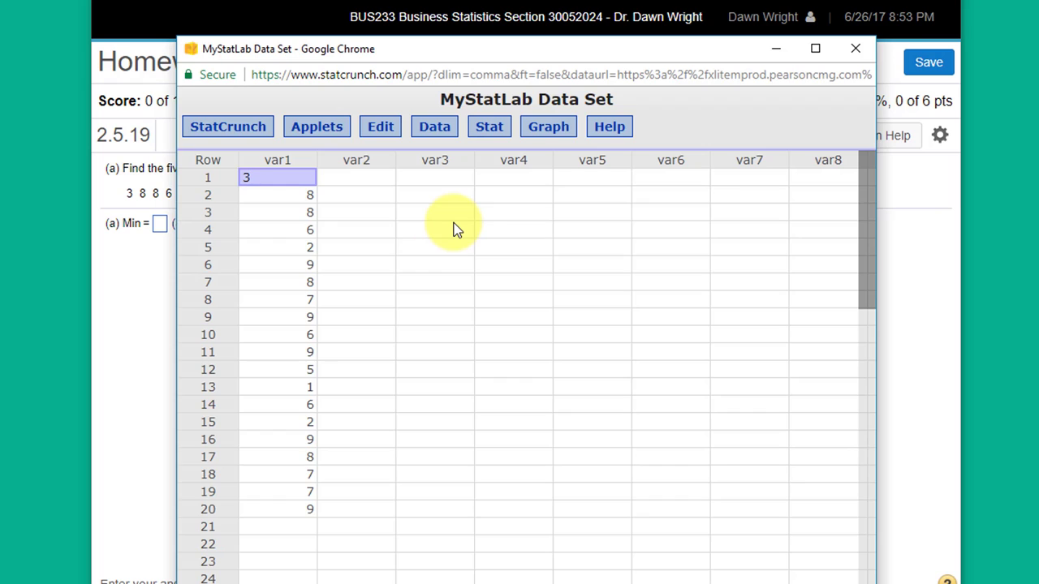
Compute a horizontal boxplot of var1 with fences marking outliers, then reposition its window
click(546, 130)
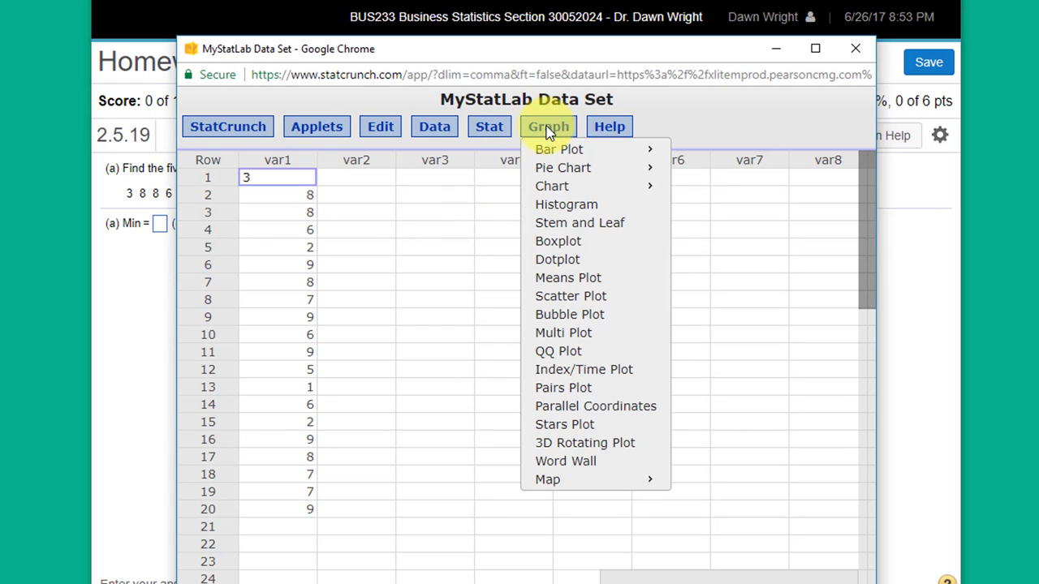
click(558, 243)
click(320, 165)
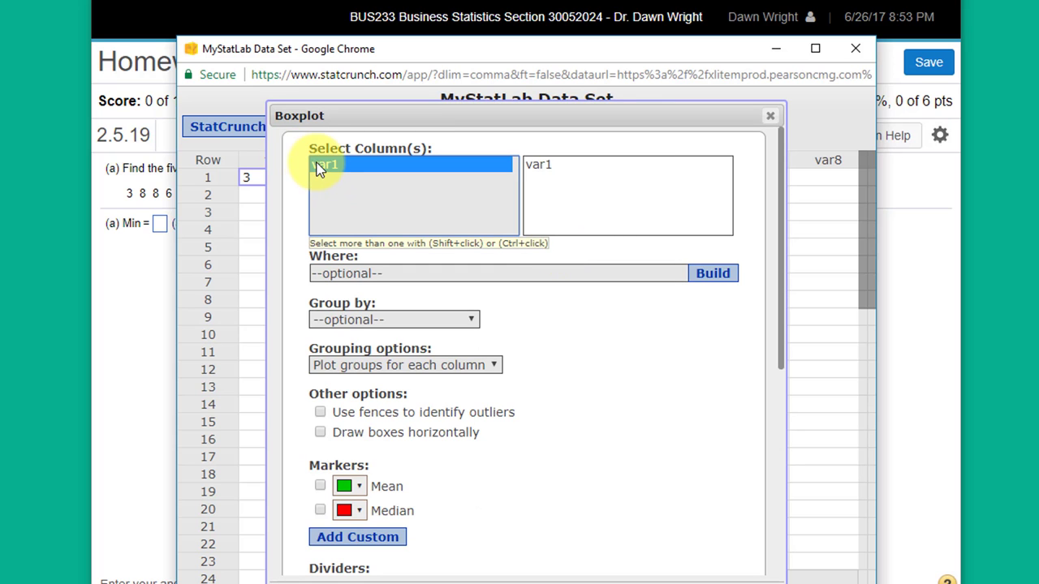
click(319, 412)
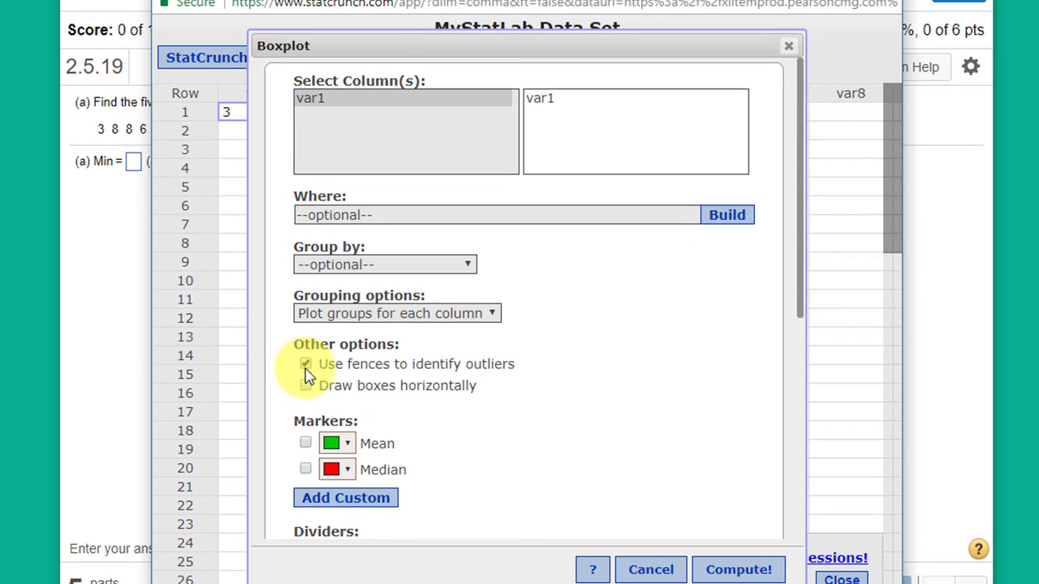
click(306, 387)
scroll(600, 325, down, 4)
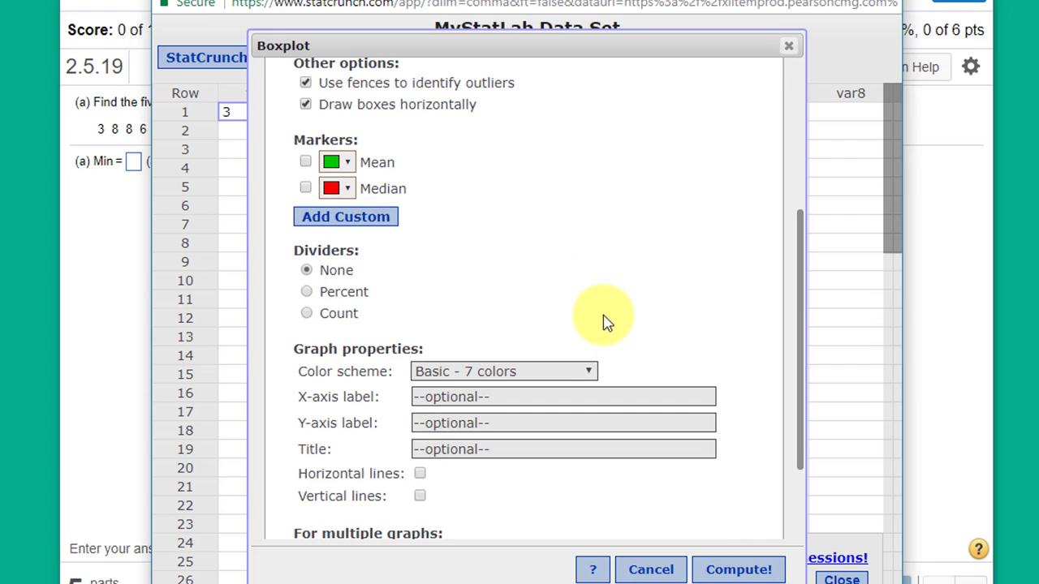
scroll(604, 307, down, 2)
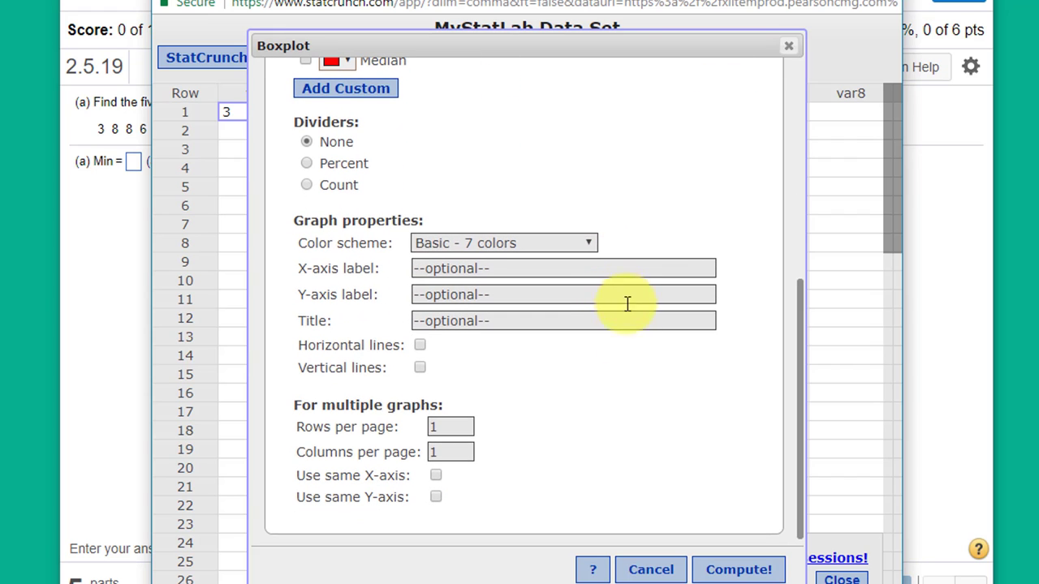
click(747, 568)
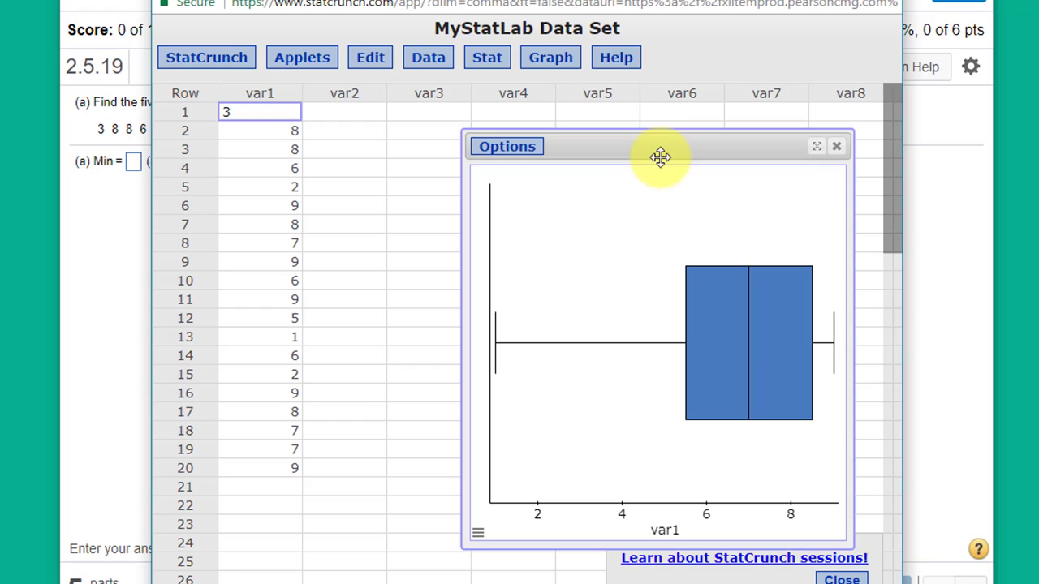
drag(660, 156, 540, 136)
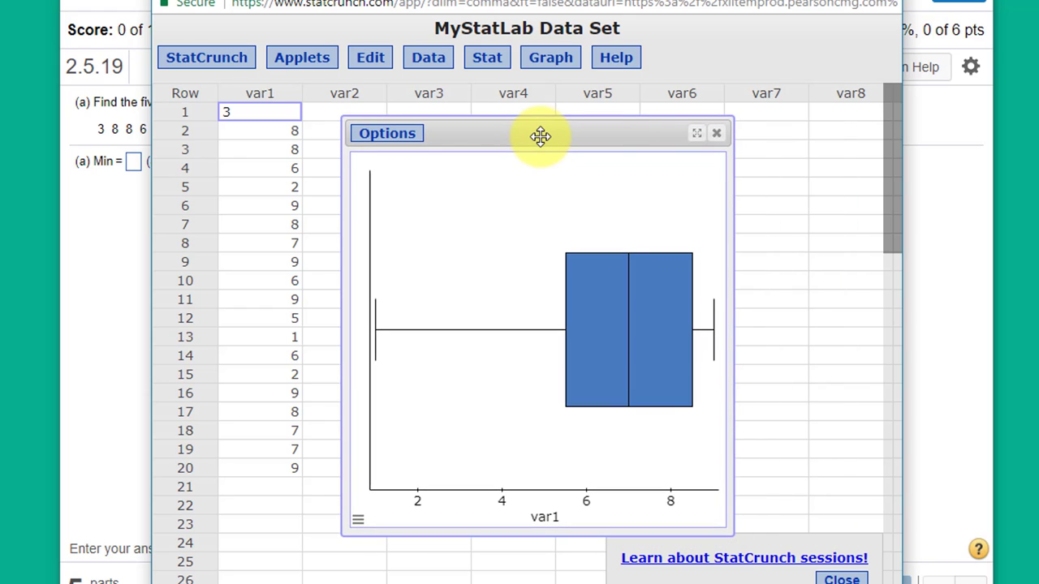